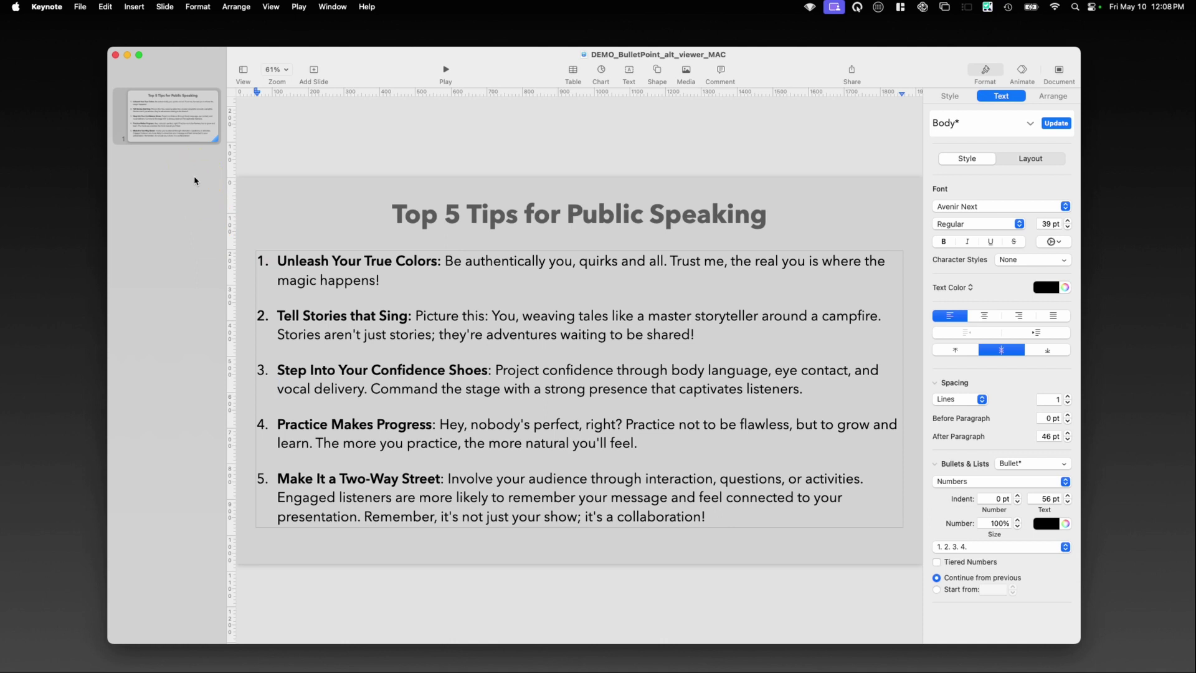
Step: Add a new slide after slide 1 using the black Blank layout
{"action": "left_click", "coordinate": [172, 118]}
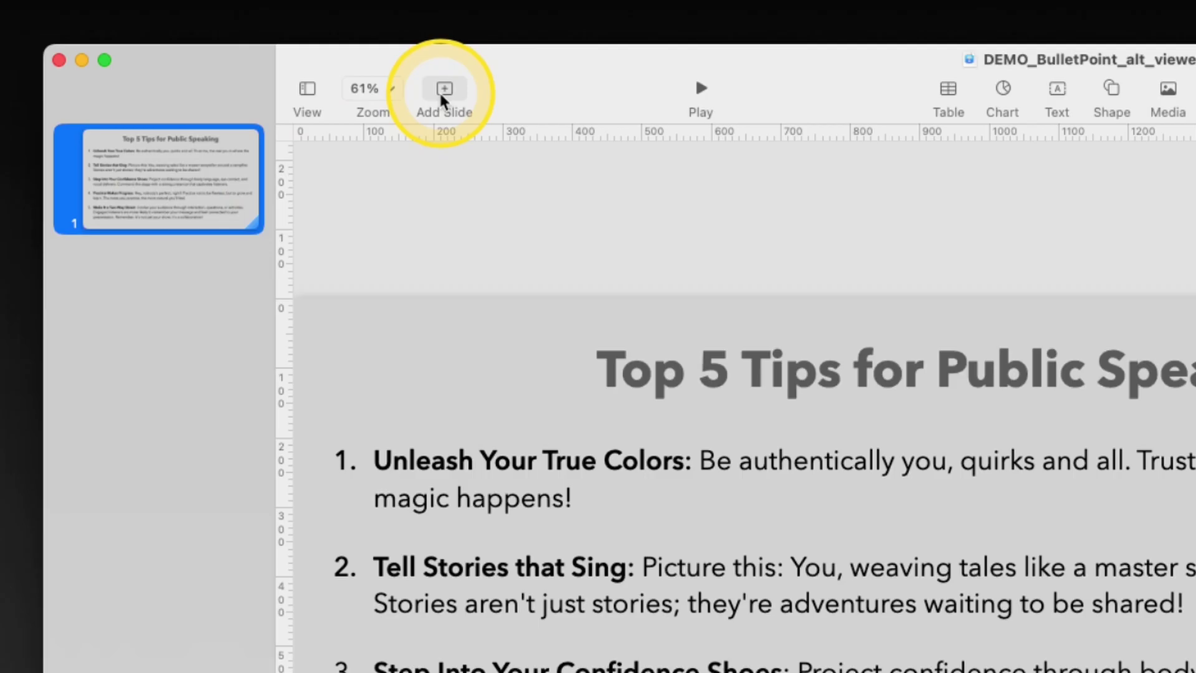
{"action": "left_click", "coordinate": [313, 73]}
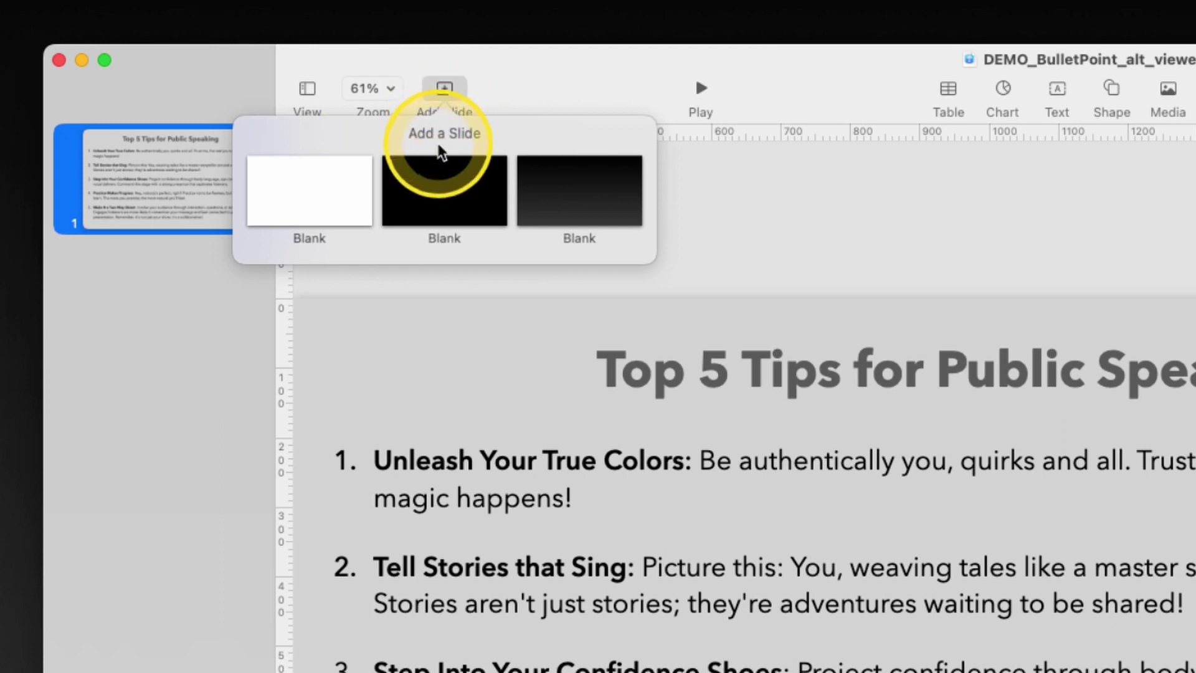
{"action": "left_click", "coordinate": [420, 194]}
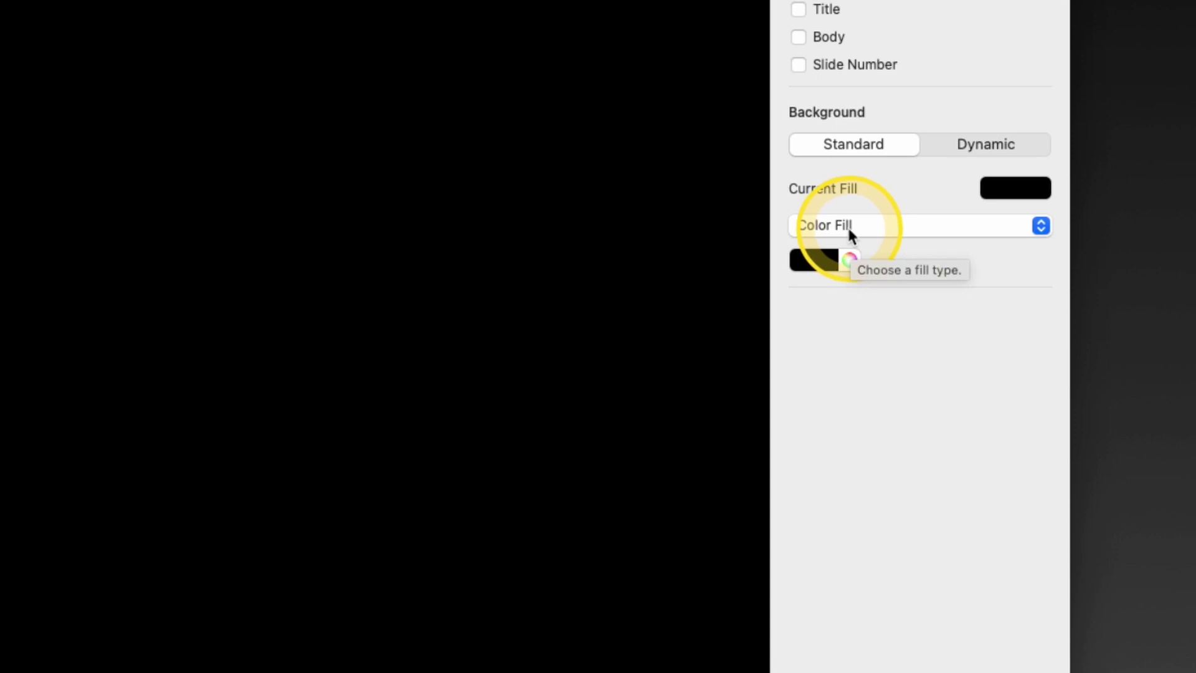
Step: Set the new slide's background to a grey-to-black gradient fill
{"action": "left_click", "coordinate": [849, 231]}
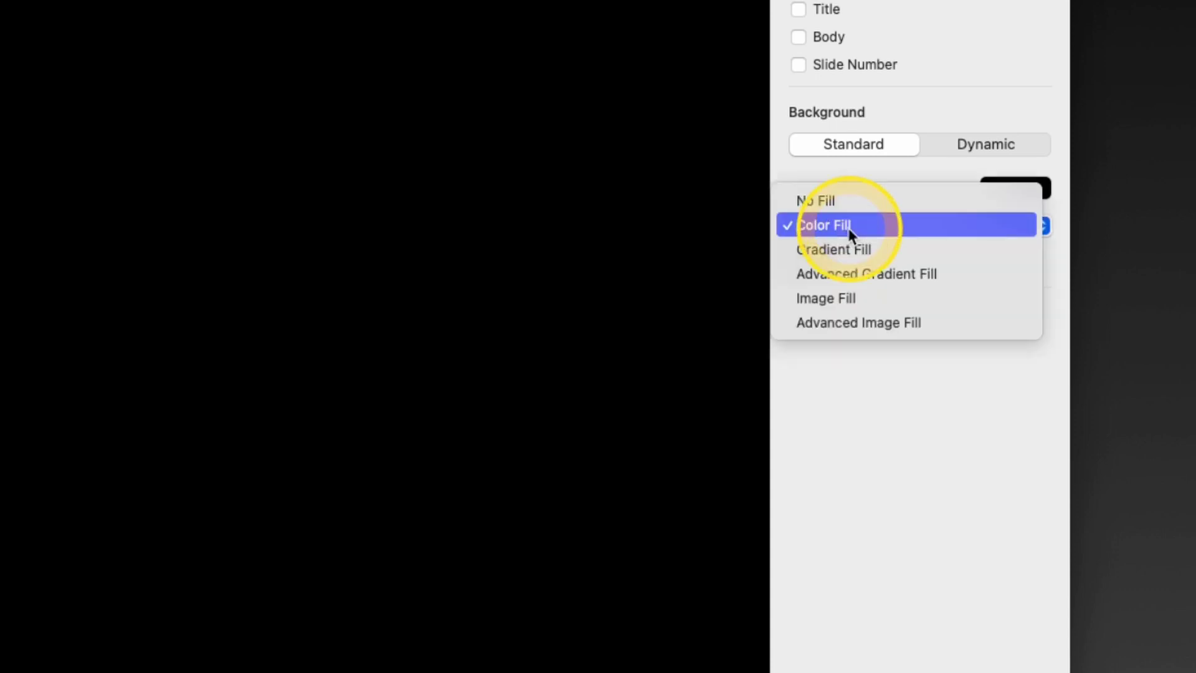
{"action": "left_click", "coordinate": [851, 254]}
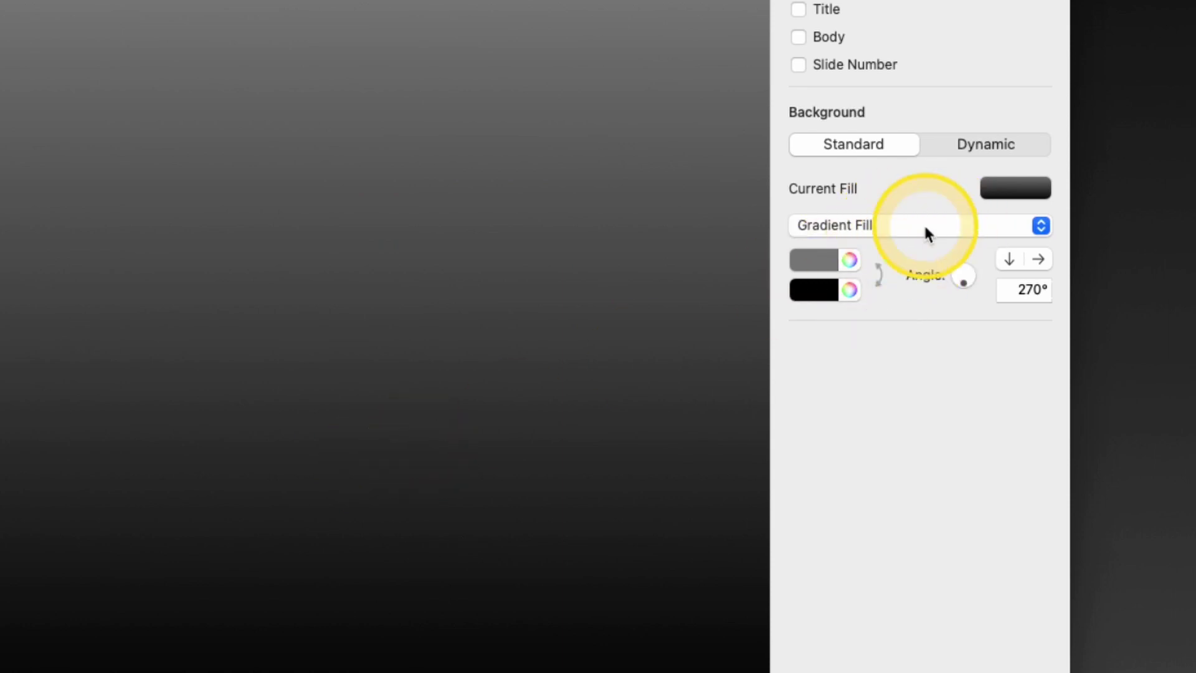
{"action": "left_click", "coordinate": [1002, 195]}
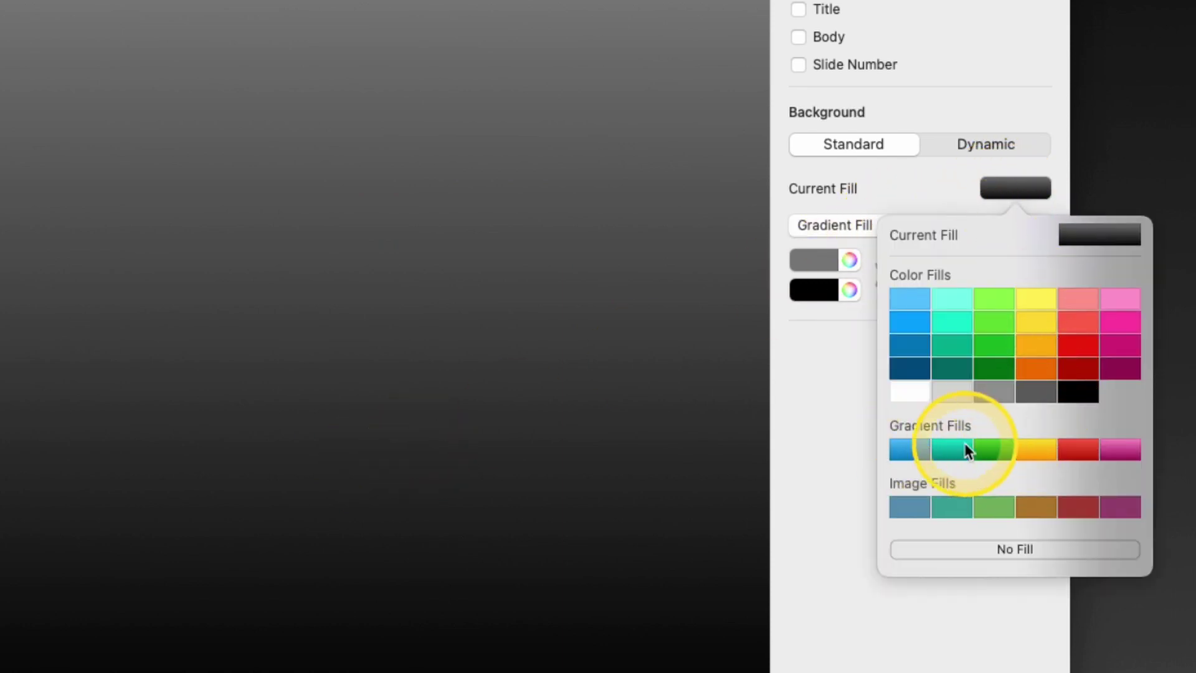
{"action": "left_click", "coordinate": [924, 181]}
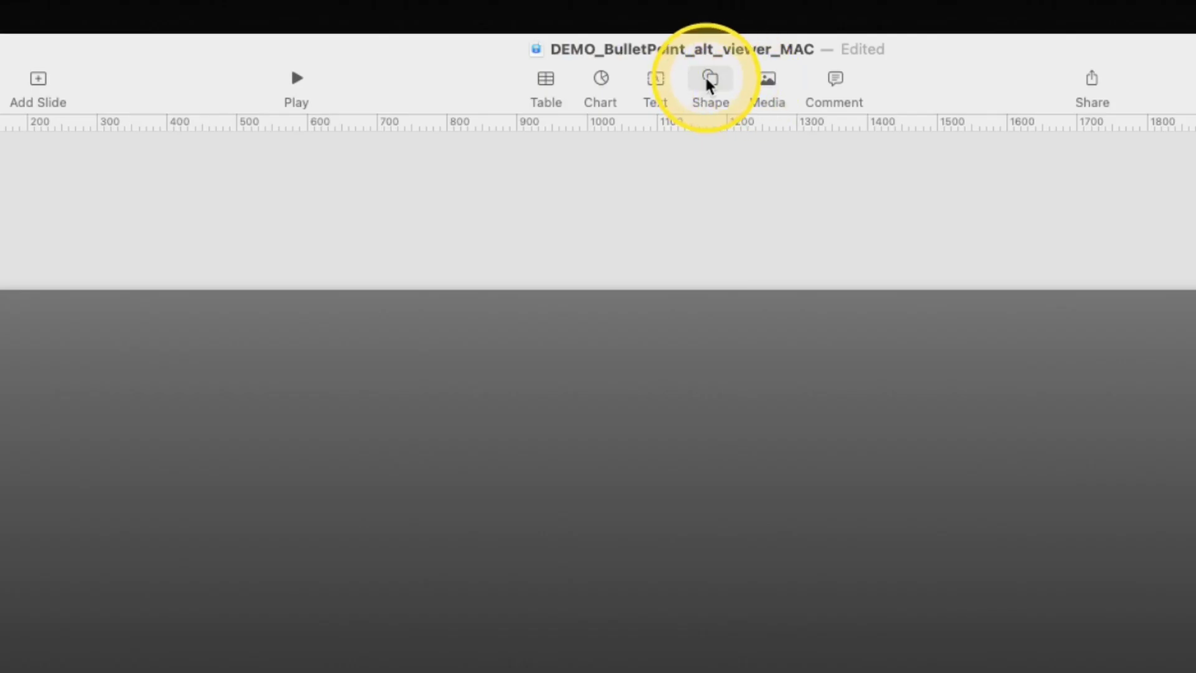
Step: Insert a square on slide 2 and size it to 1920 × 1080 pt at position 0, 0
{"action": "left_click", "coordinate": [709, 84]}
{"action": "left_click", "coordinate": [701, 265]}
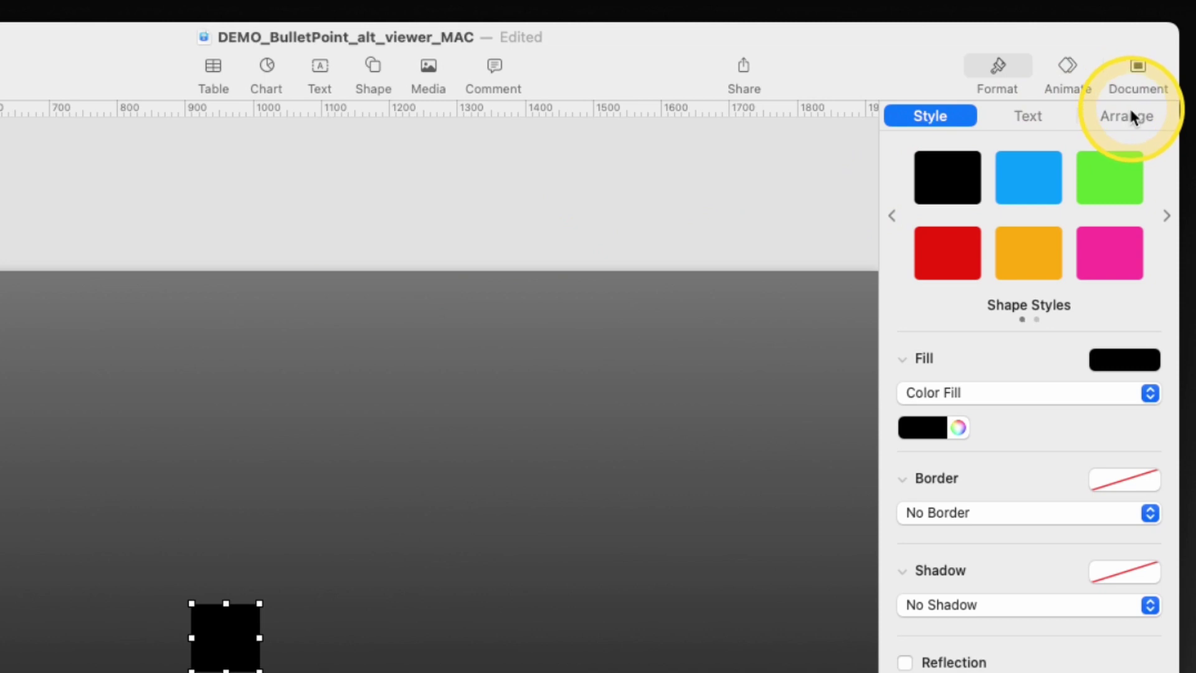
{"action": "left_click", "coordinate": [1055, 96]}
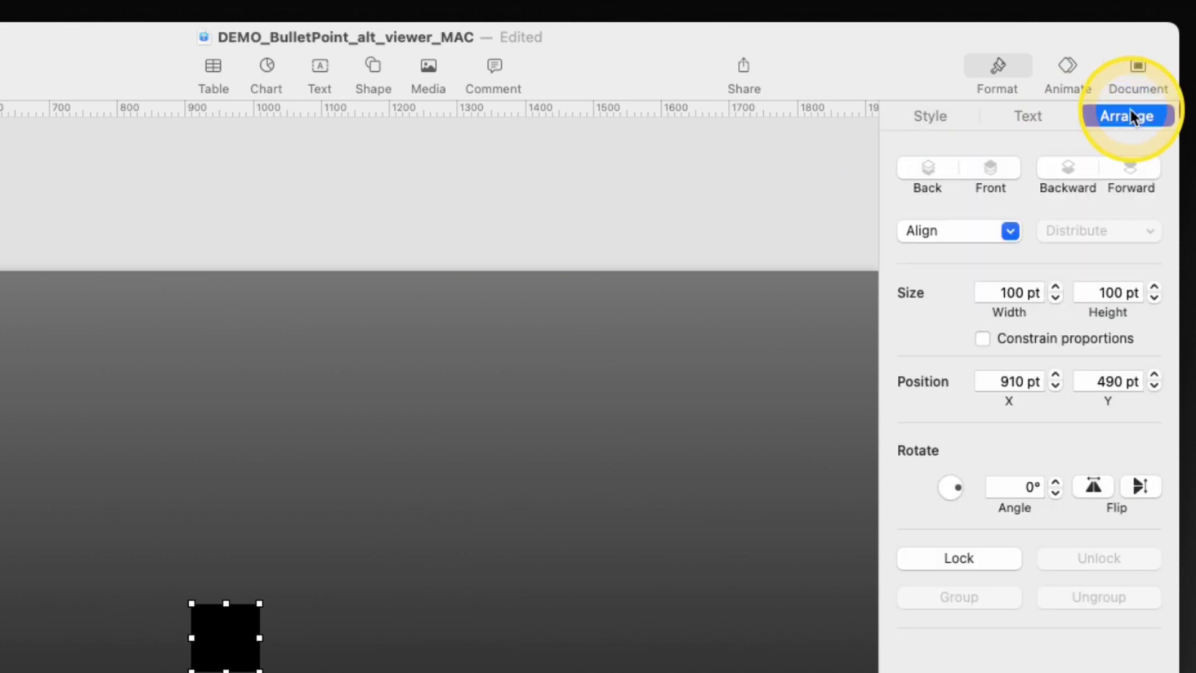
{"action": "left_click", "coordinate": [1011, 291]}
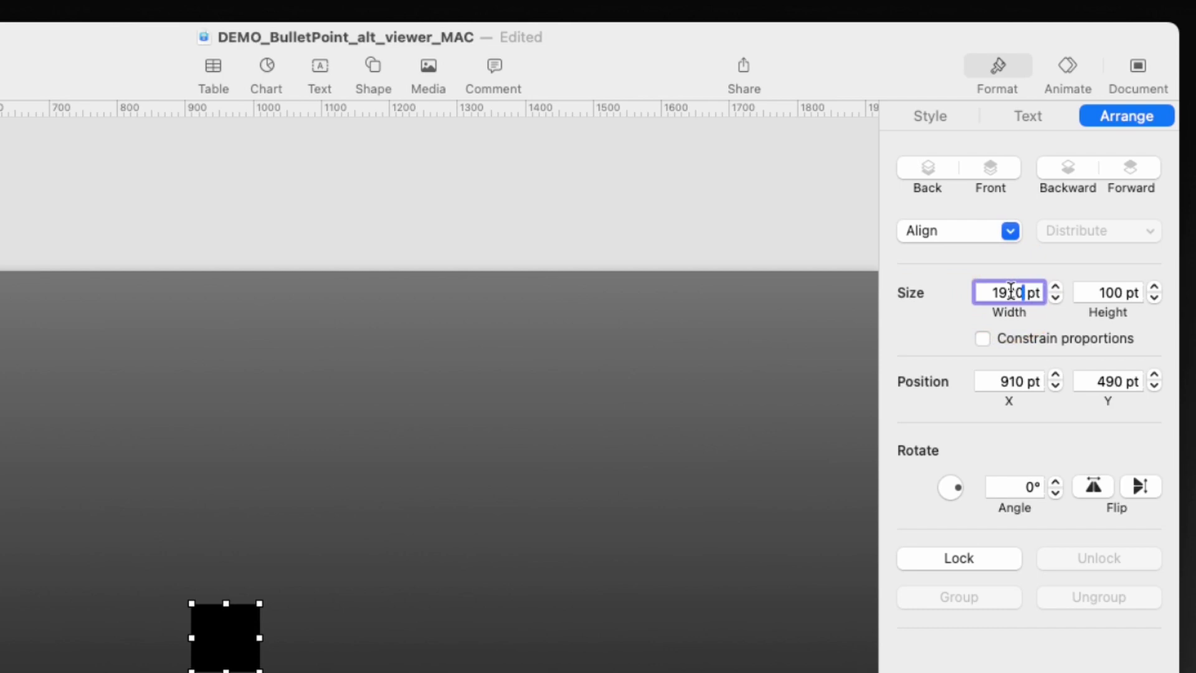
{"action": "key", "text": "Tab"}
{"action": "type", "text": "1080"}
{"action": "key", "text": "Tab"}
{"action": "left_click_drag", "start_coordinate": [751, 471], "coordinate": [431, 291]}
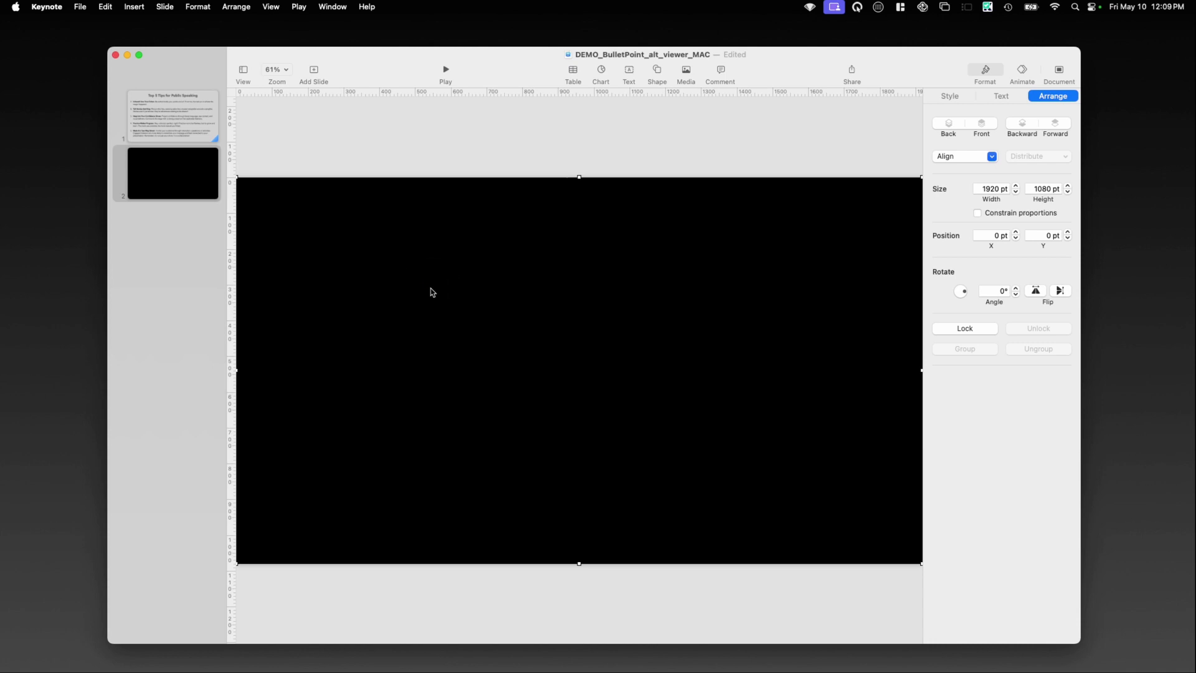
{"action": "left_click", "coordinate": [452, 280]}
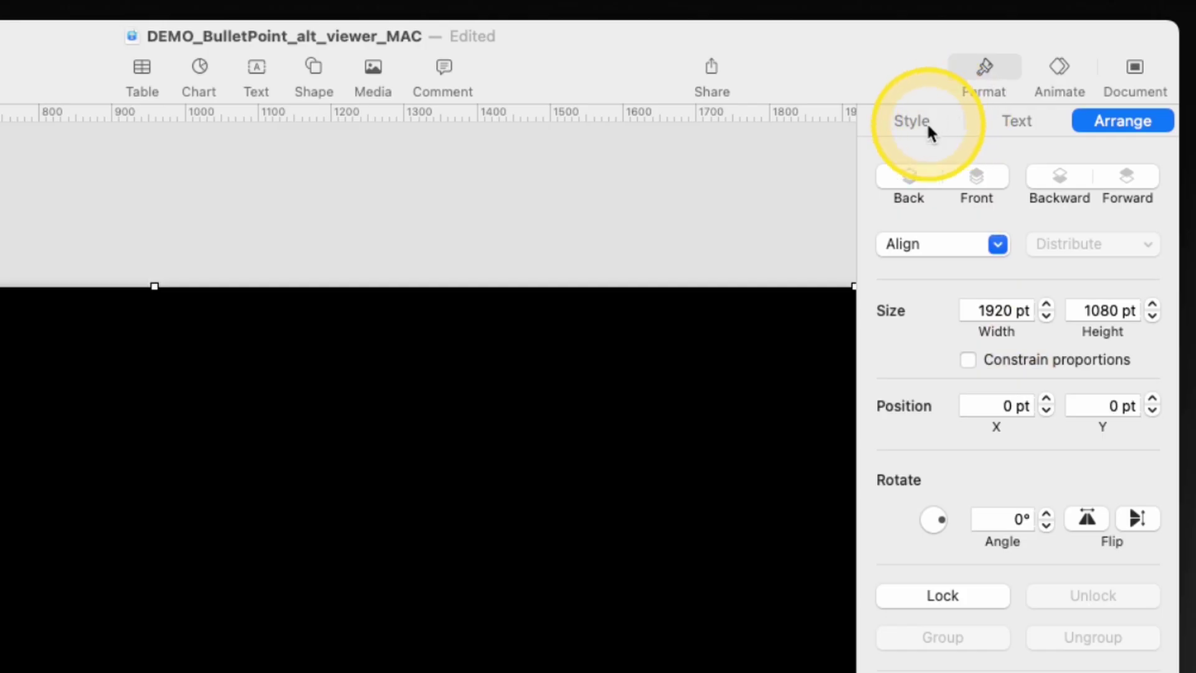
Step: Give the full-slide rectangle a gradient fill using the red gradient preset
{"action": "left_click", "coordinate": [958, 99]}
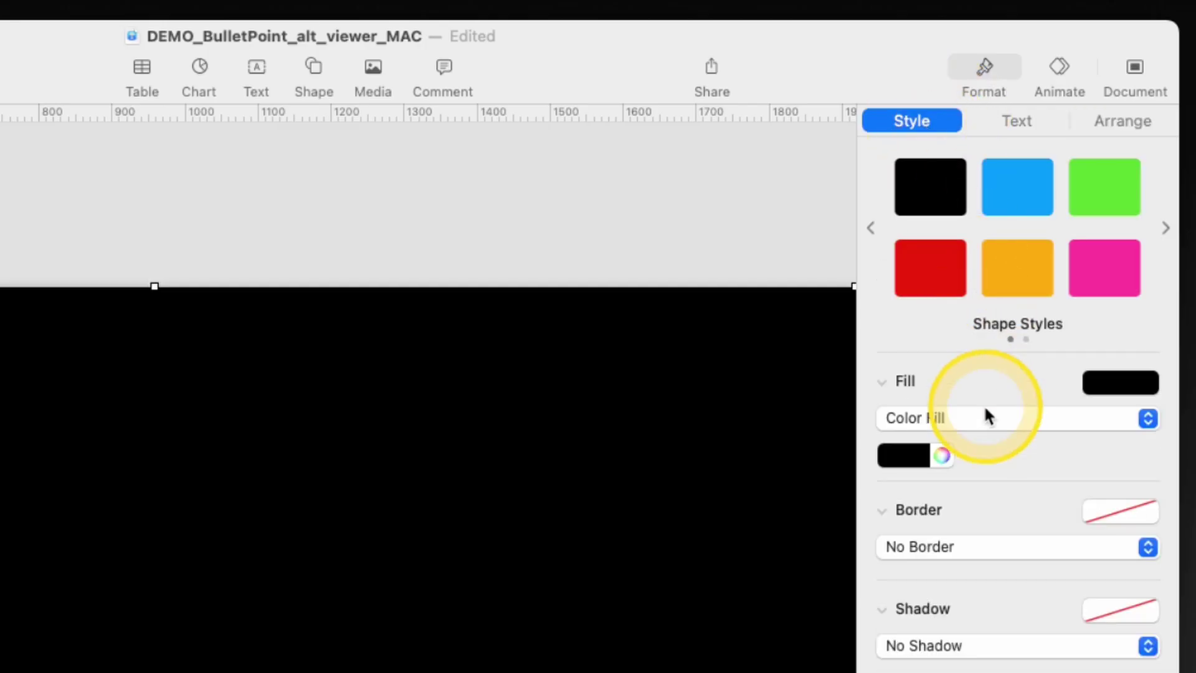
{"action": "left_click", "coordinate": [982, 427]}
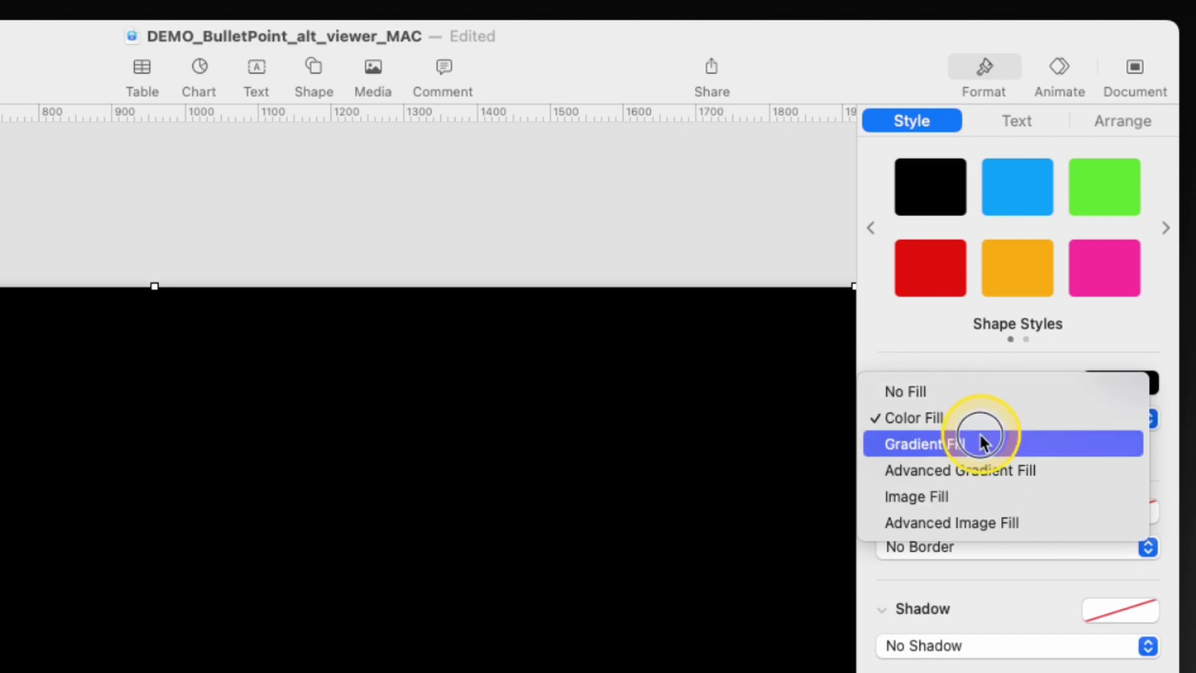
{"action": "left_click", "coordinate": [979, 442]}
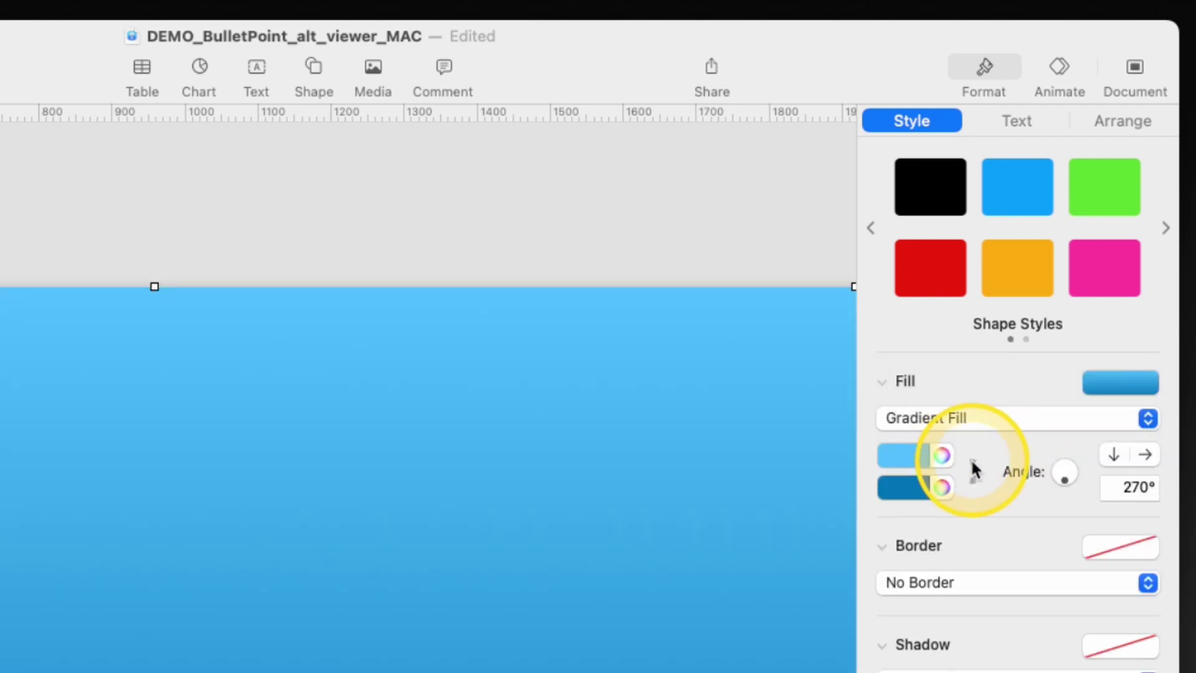
{"action": "left_click", "coordinate": [1089, 386]}
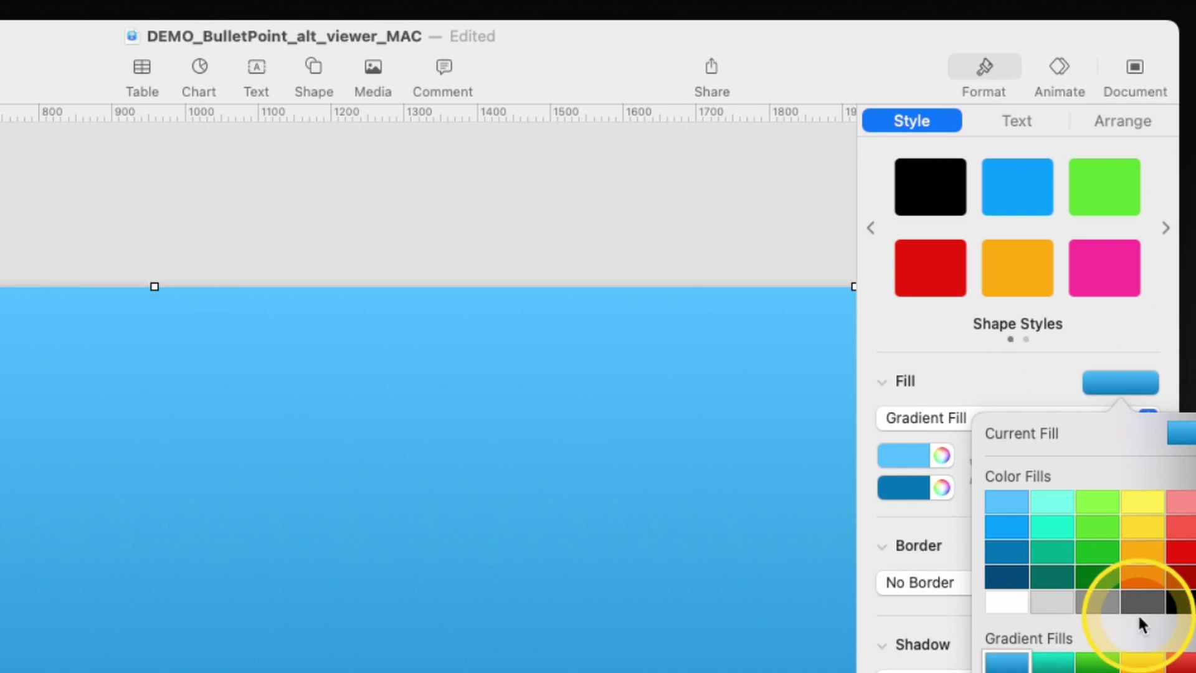
{"action": "left_click", "coordinate": [1180, 662]}
Step: Set the gradient colours to Maraschino at the top and Cayenne at the bottom
{"action": "left_click", "coordinate": [941, 456]}
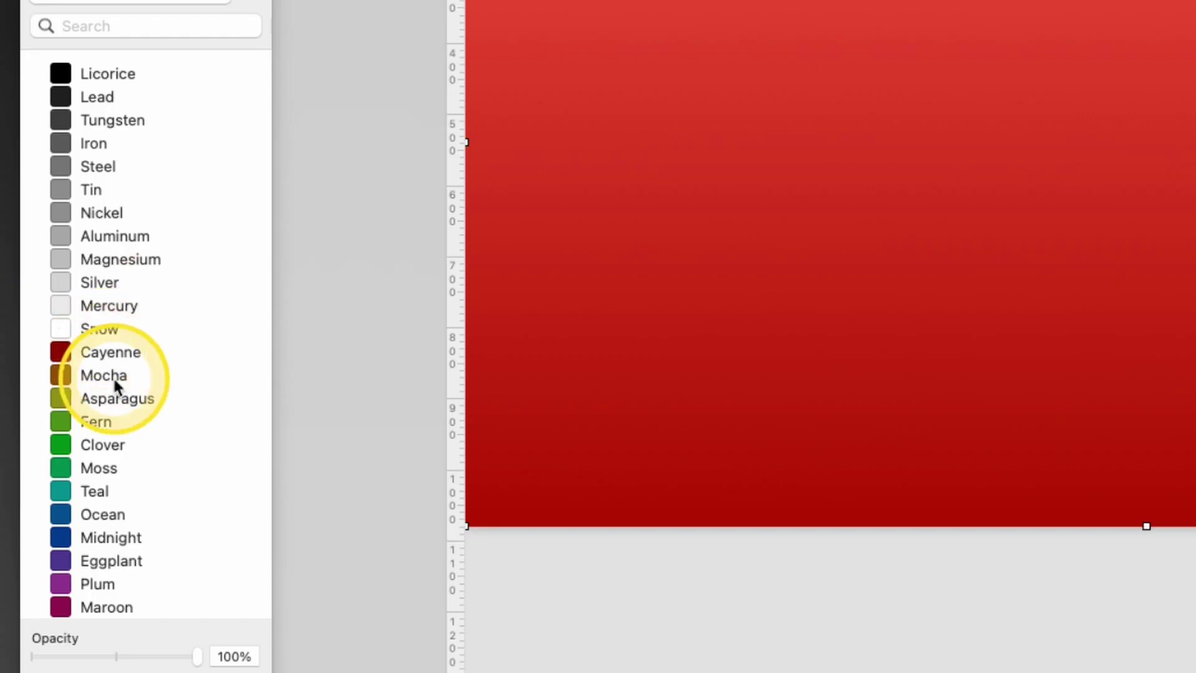
{"action": "scroll", "coordinate": [60, 443], "scroll_direction": "down", "scroll_amount": 5}
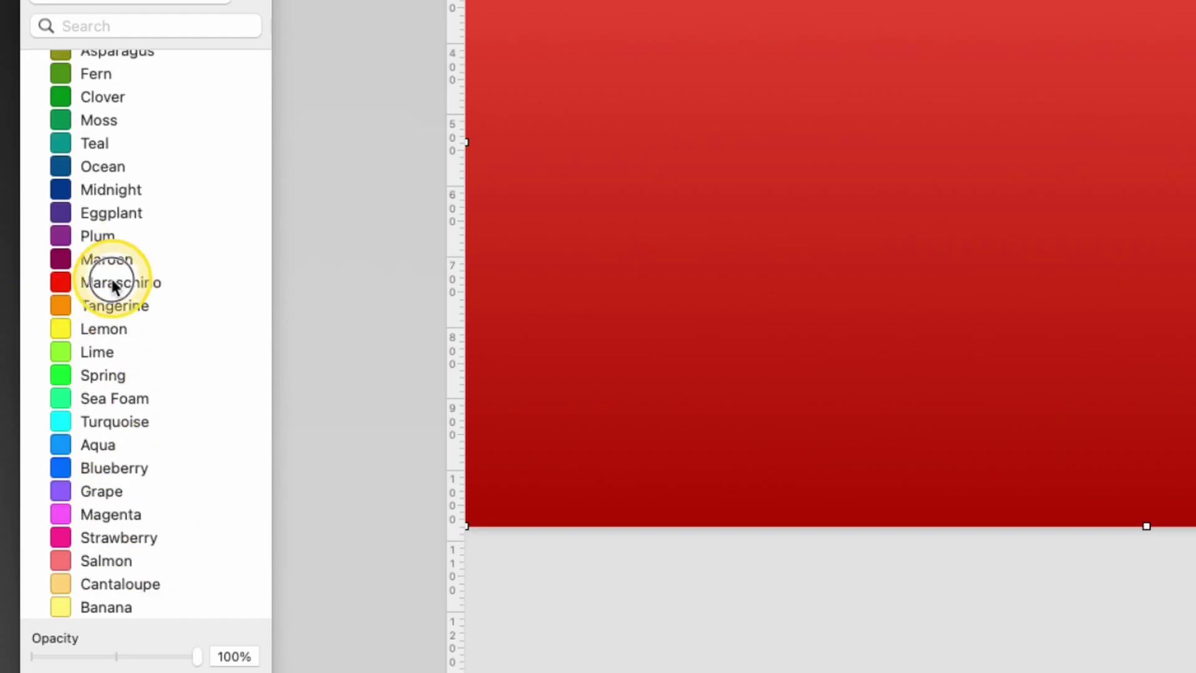
{"action": "left_click", "coordinate": [112, 284]}
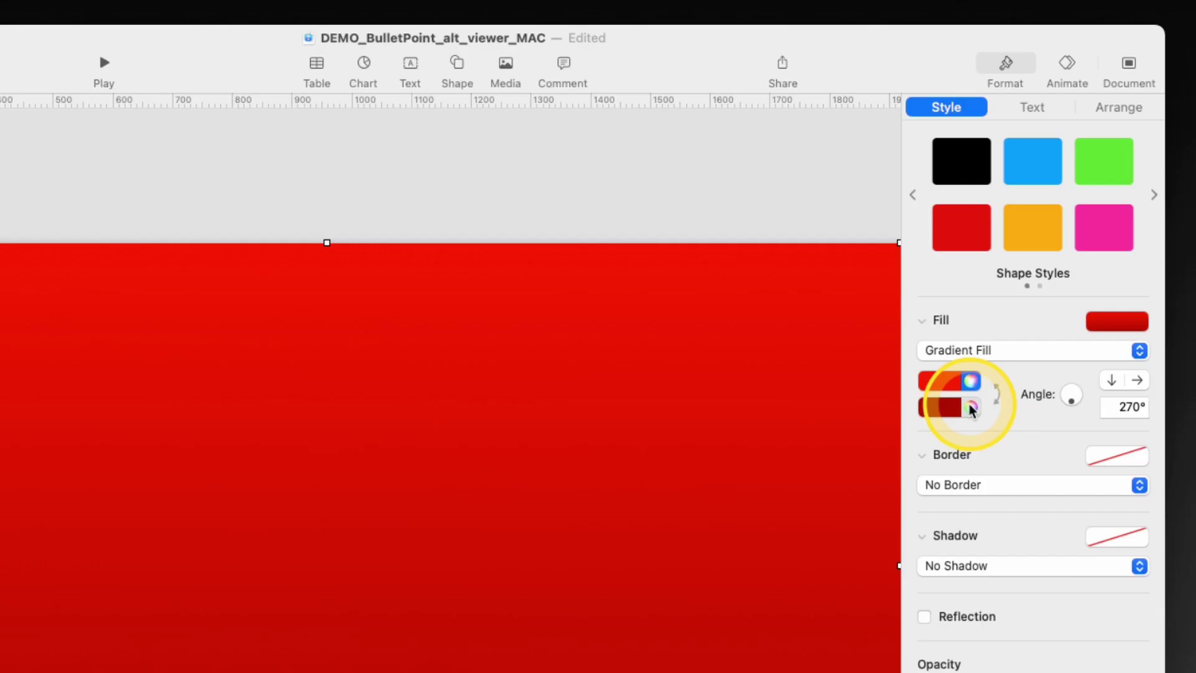
{"action": "left_click", "coordinate": [970, 408]}
{"action": "scroll", "coordinate": [174, 200], "scroll_direction": "up", "scroll_amount": 2}
{"action": "left_click", "coordinate": [95, 108]}
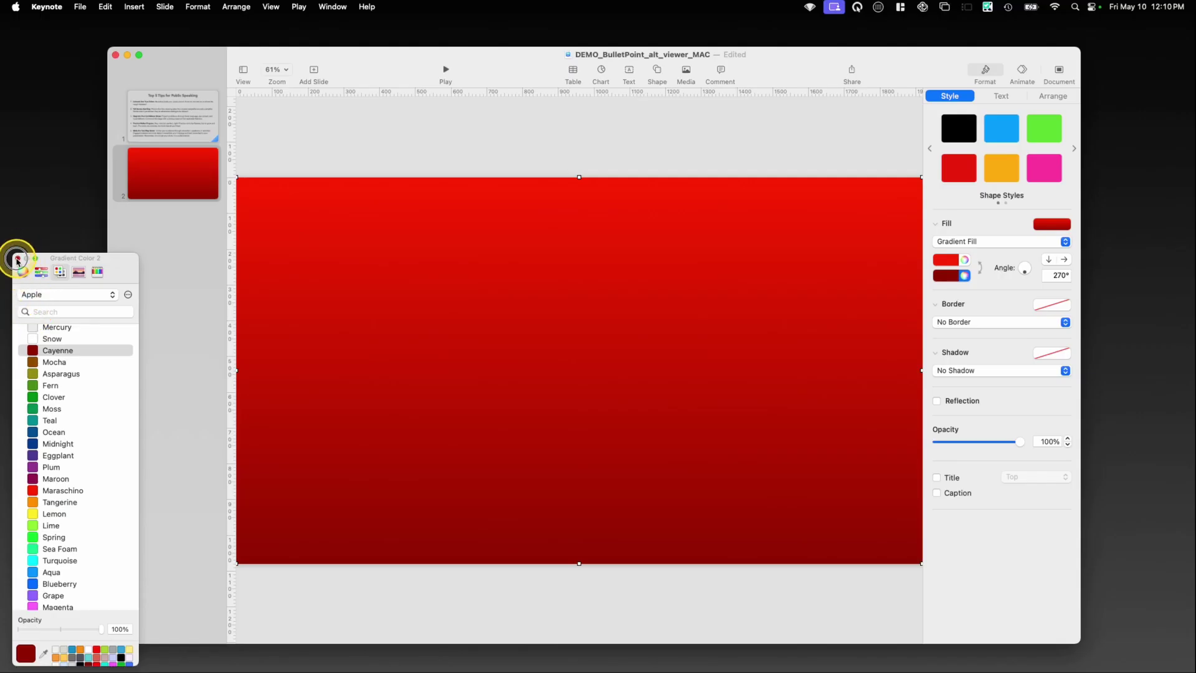
{"action": "left_click", "coordinate": [17, 258]}
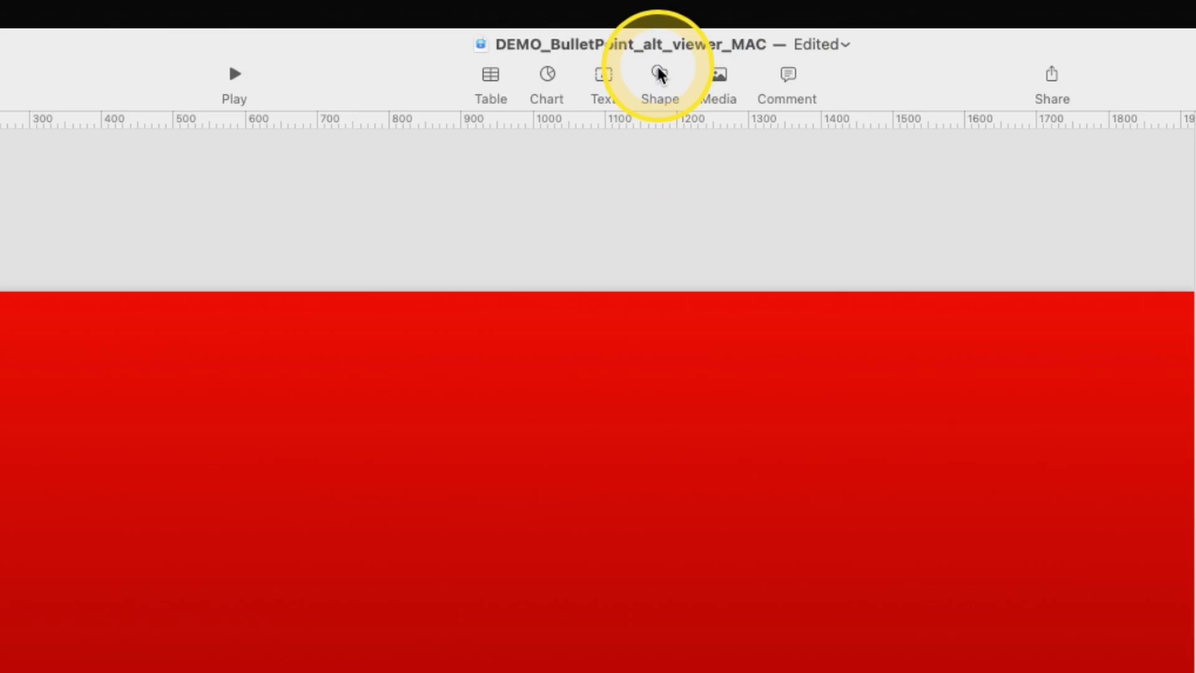
Step: Add a rounded rectangle across the slide, 363 pt tall, centred, with 65 pt corner radius
{"action": "left_click", "coordinate": [657, 72]}
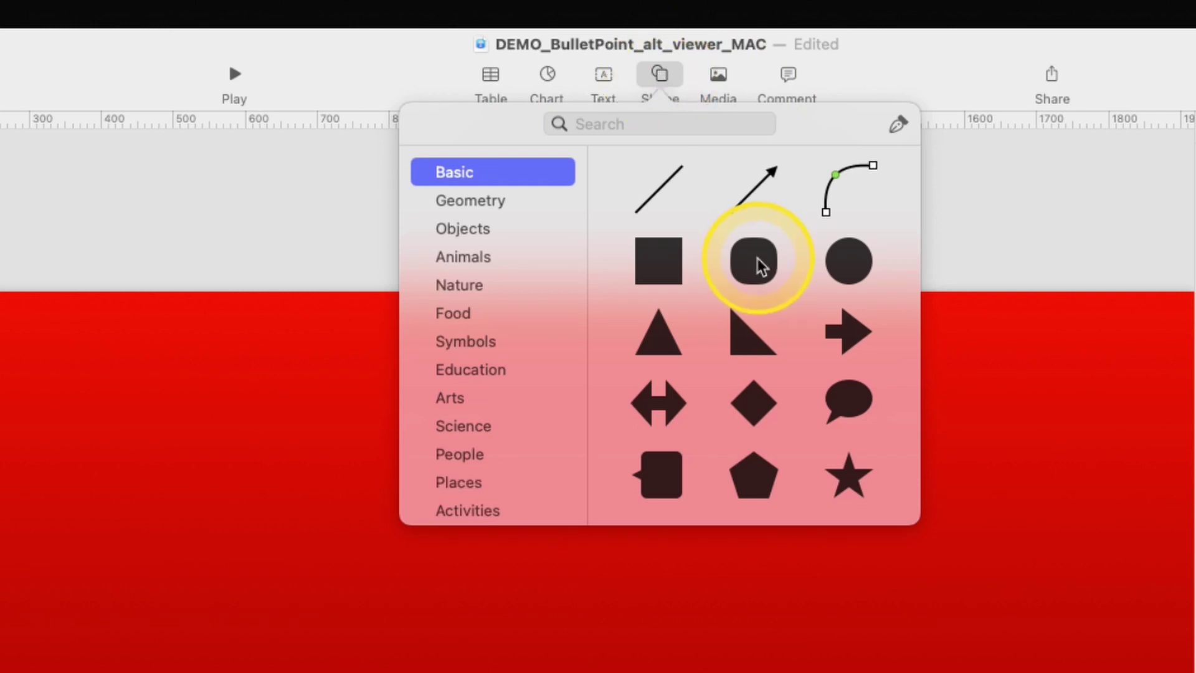
{"action": "left_click_drag", "start_coordinate": [764, 267], "coordinate": [0, 672]}
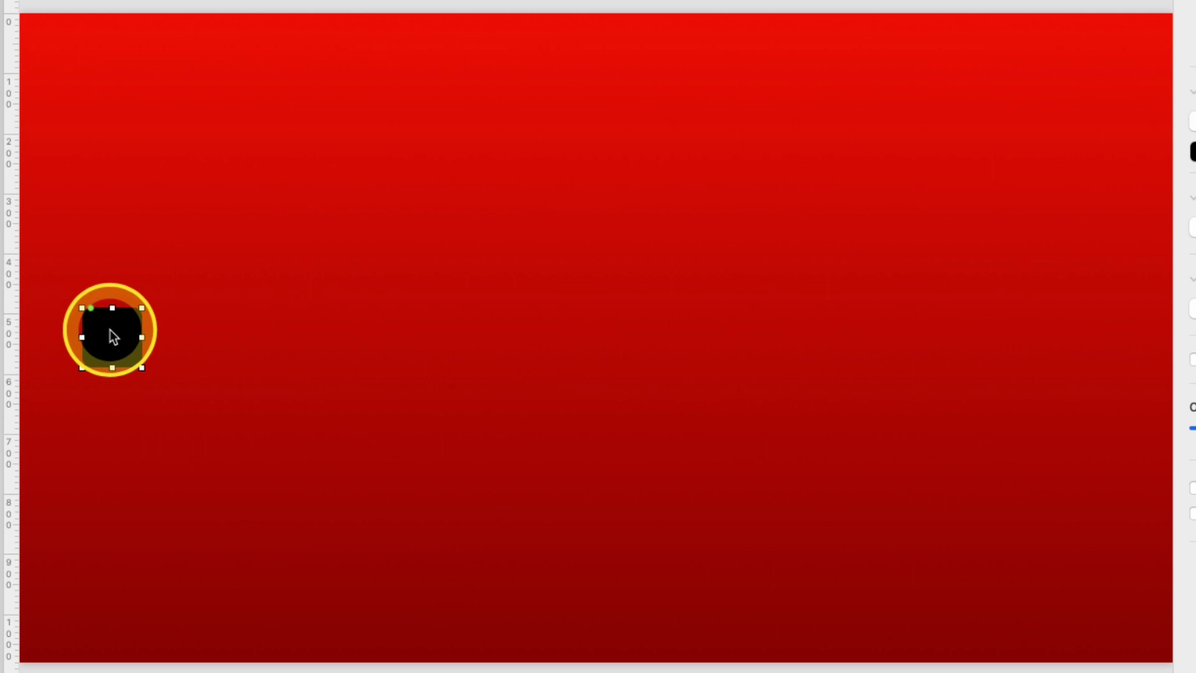
{"action": "left_click_drag", "start_coordinate": [142, 337], "coordinate": [1146, 321]}
{"action": "left_click_drag", "start_coordinate": [1048, 330], "coordinate": [1022, 325]}
{"action": "left_click_drag", "start_coordinate": [596, 366], "coordinate": [600, 525]}
{"action": "left_click_drag", "start_coordinate": [589, 431], "coordinate": [591, 353]}
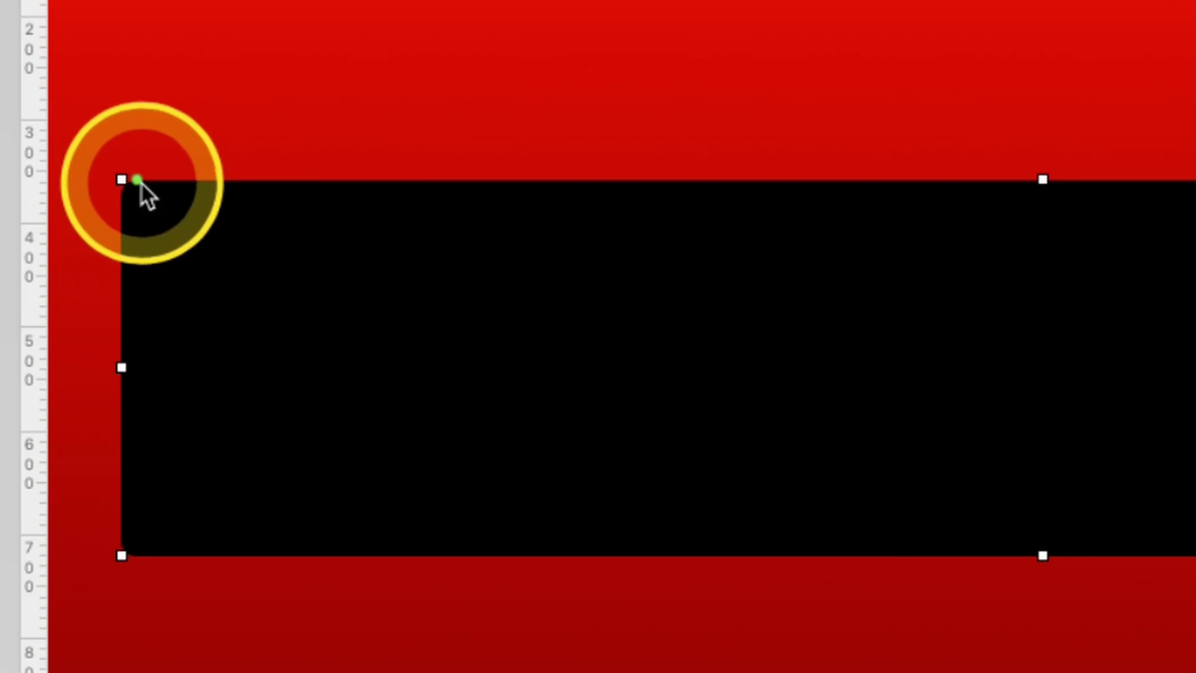
{"action": "left_click_drag", "start_coordinate": [137, 180], "coordinate": [187, 180]}
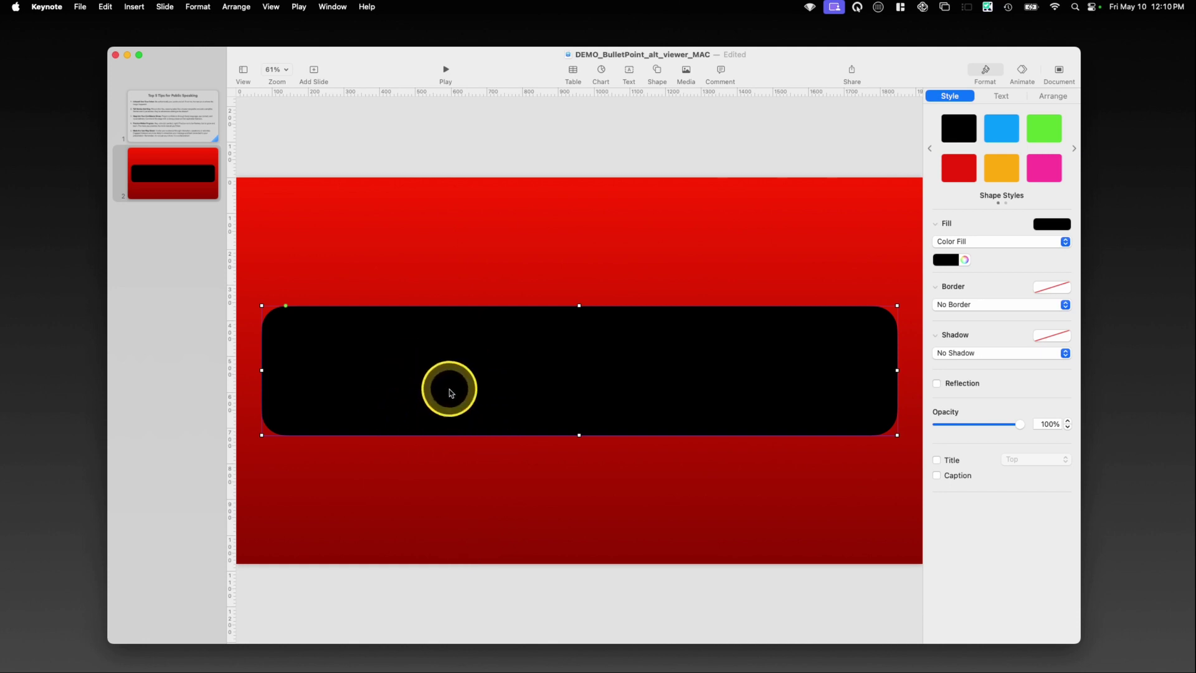
Step: Select the bar with the red background and subtract the bar's shape from it
{"action": "key", "text": "super"}
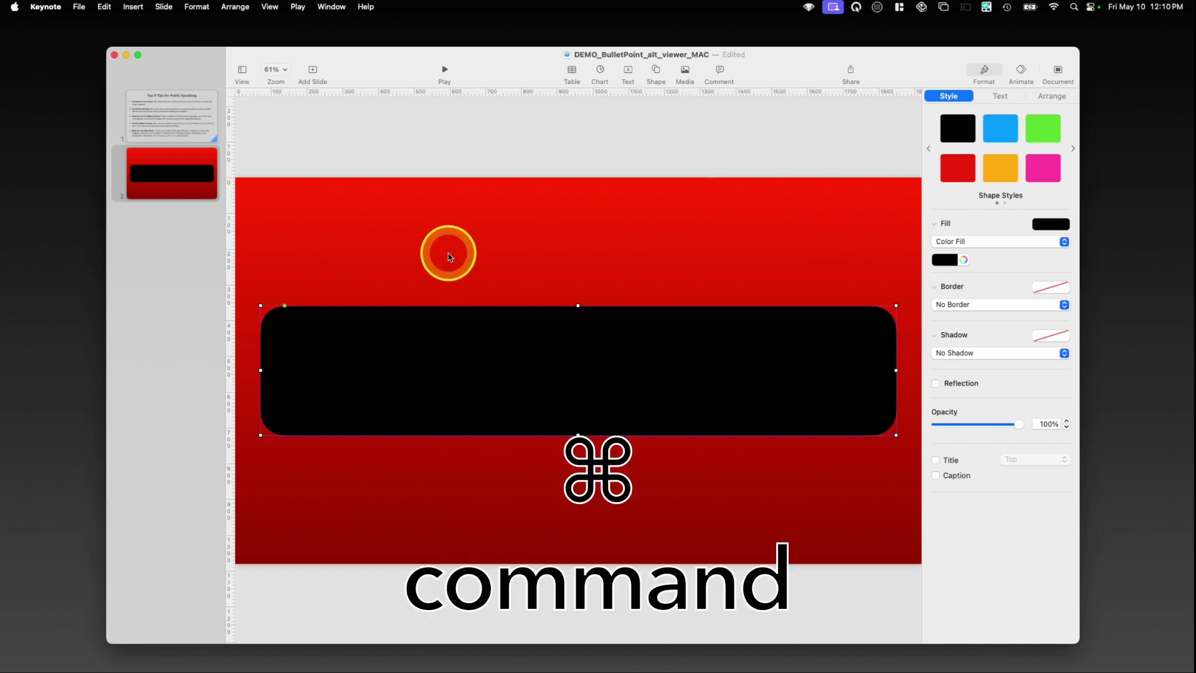
{"action": "left_click", "coordinate": [448, 246], "text": "super"}
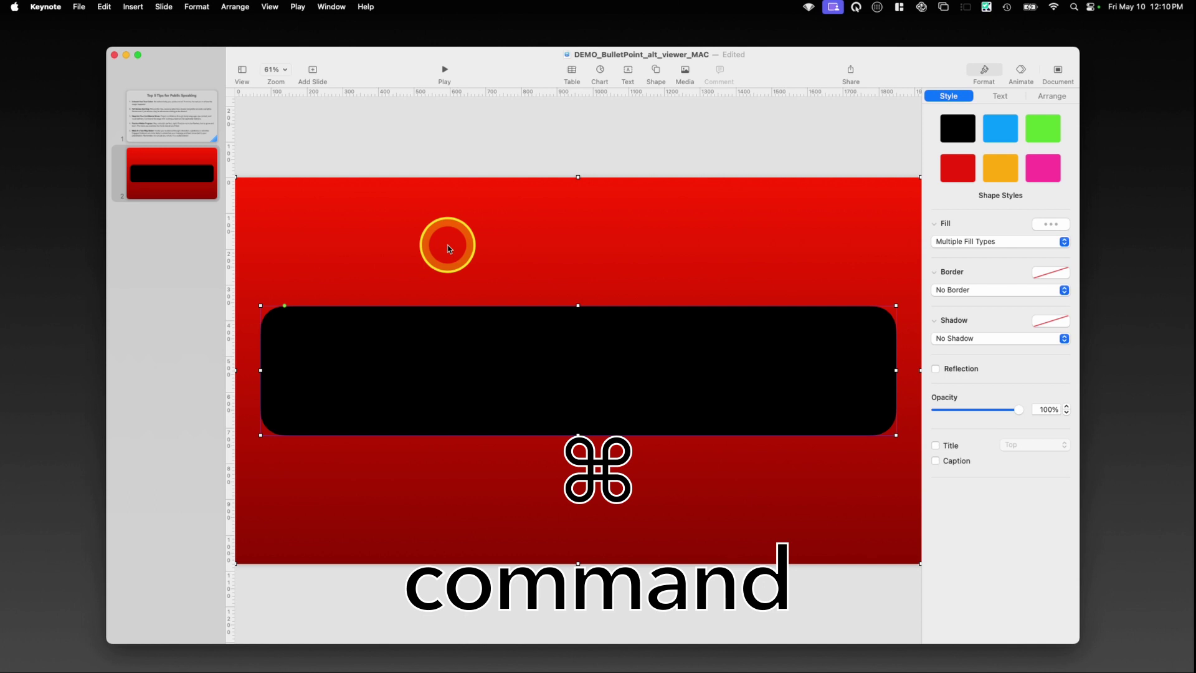
{"action": "left_click", "coordinate": [1053, 96]}
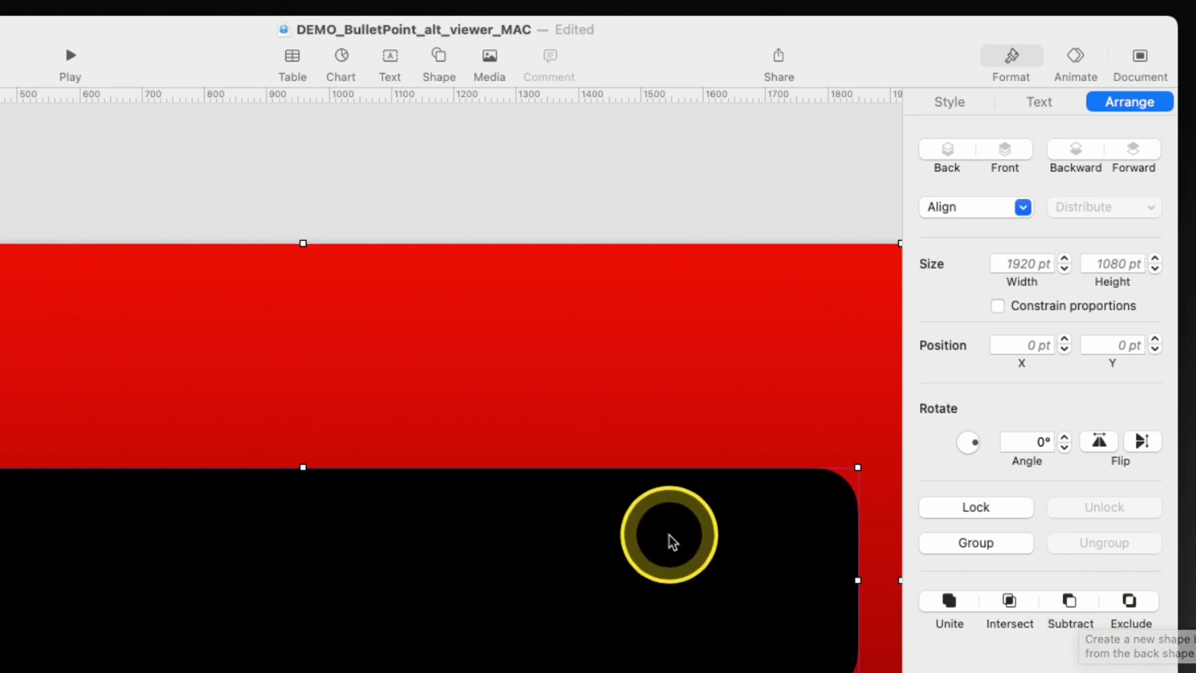
{"action": "left_click", "coordinate": [1076, 603]}
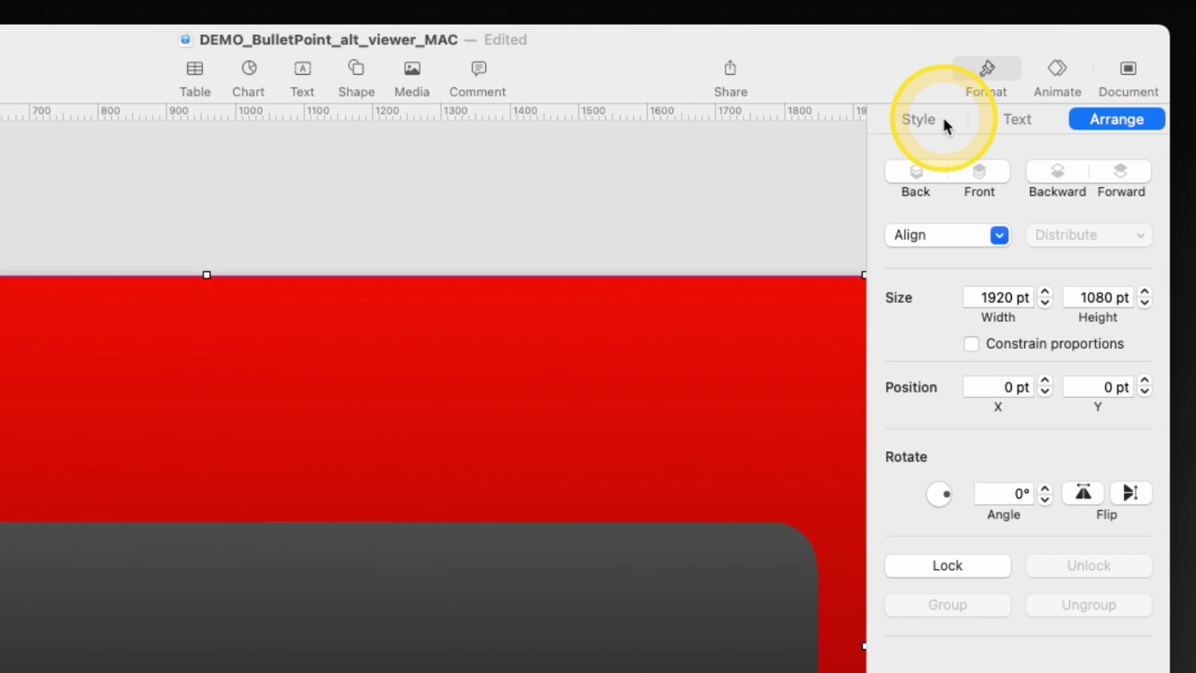
Step: Add a drop shadow with 25 pt offset, 16 pt blur and 70% opacity
{"action": "left_click", "coordinate": [958, 98]}
{"action": "left_click", "coordinate": [981, 648]}
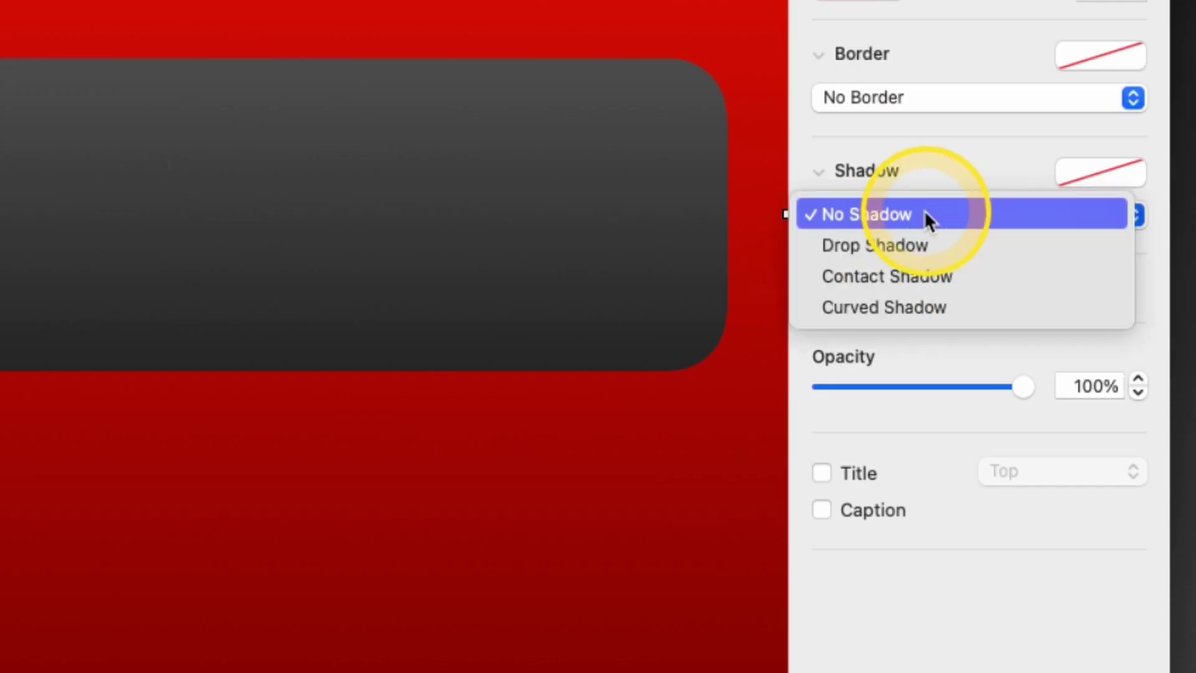
{"action": "left_click", "coordinate": [970, 668]}
{"action": "left_click_drag", "start_coordinate": [833, 352], "coordinate": [923, 352]}
{"action": "left_click_drag", "start_coordinate": [843, 280], "coordinate": [860, 286]}
{"action": "left_click_drag", "start_coordinate": [926, 419], "coordinate": [966, 419]}
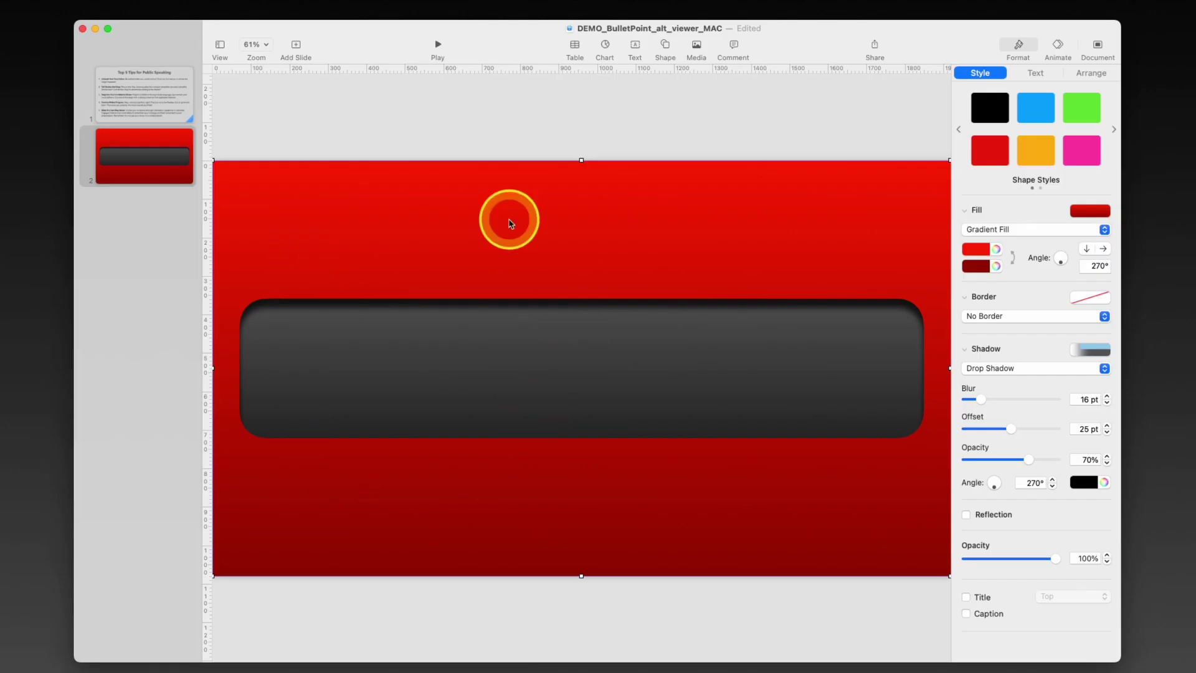
Step: Duplicate the red viewer slide 2 repeatedly, using Duplicate and Cmd+D
{"action": "left_click", "coordinate": [162, 172]}
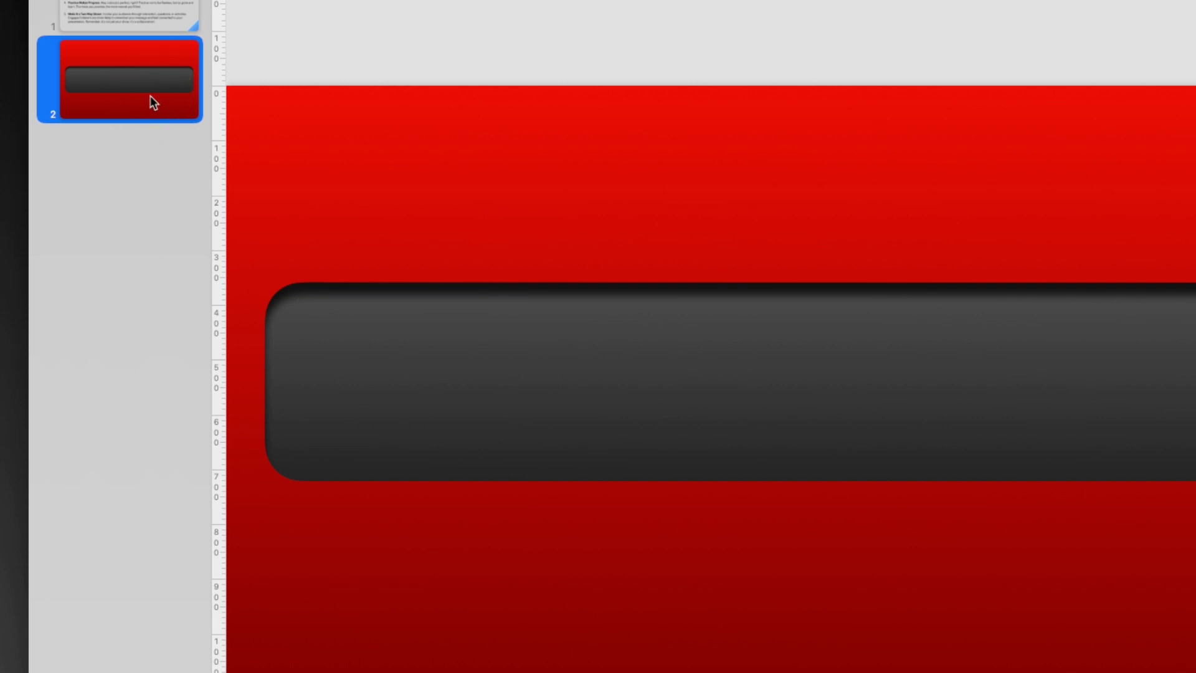
{"action": "right_click", "coordinate": [151, 96]}
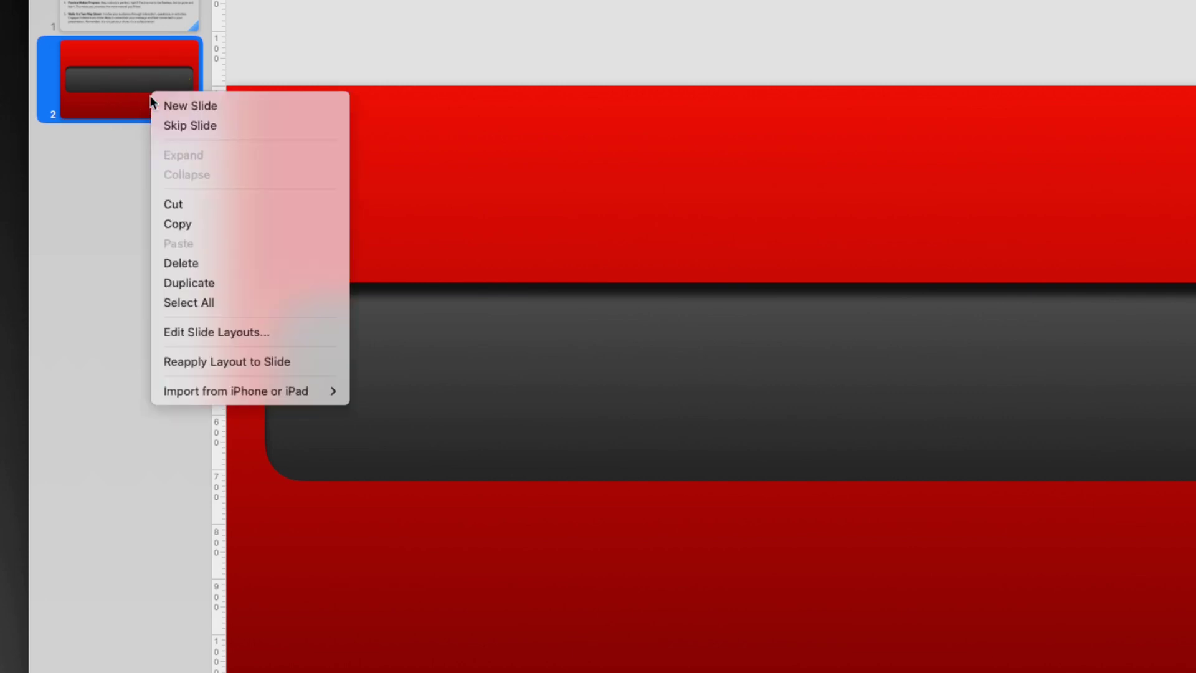
{"action": "left_click", "coordinate": [212, 286]}
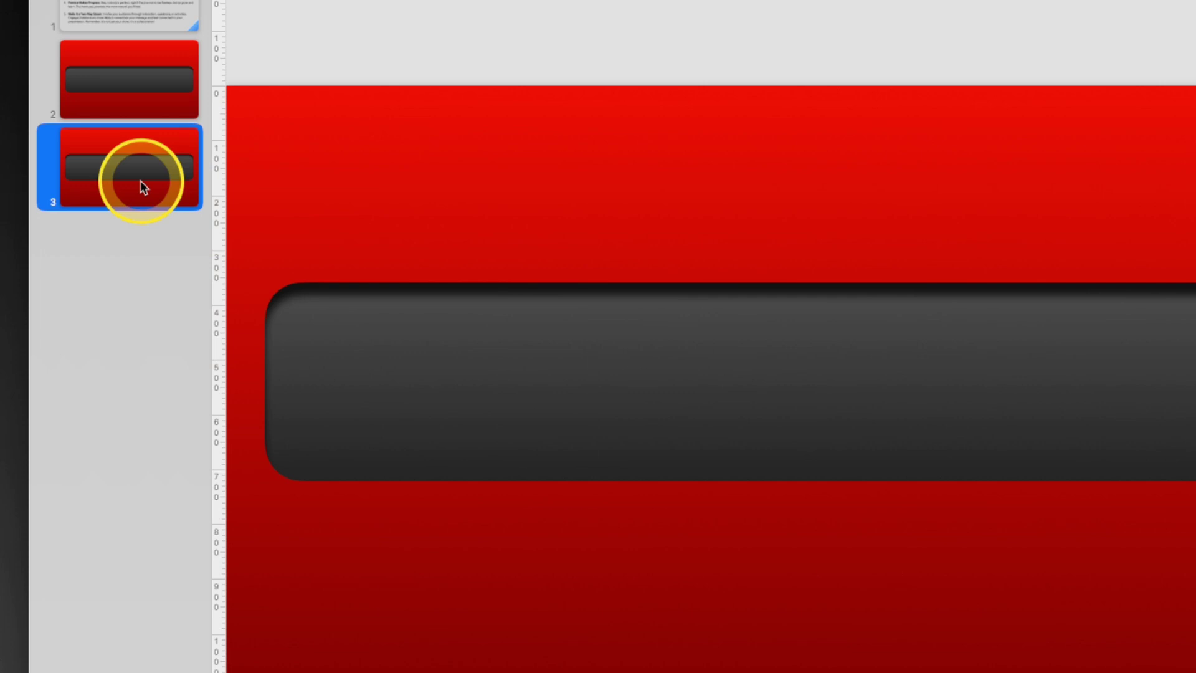
{"action": "key", "text": "super+d"}
{"action": "key", "text": "super+d"}
{"action": "key", "text": "super+d"}
{"action": "key", "text": "super+d"}
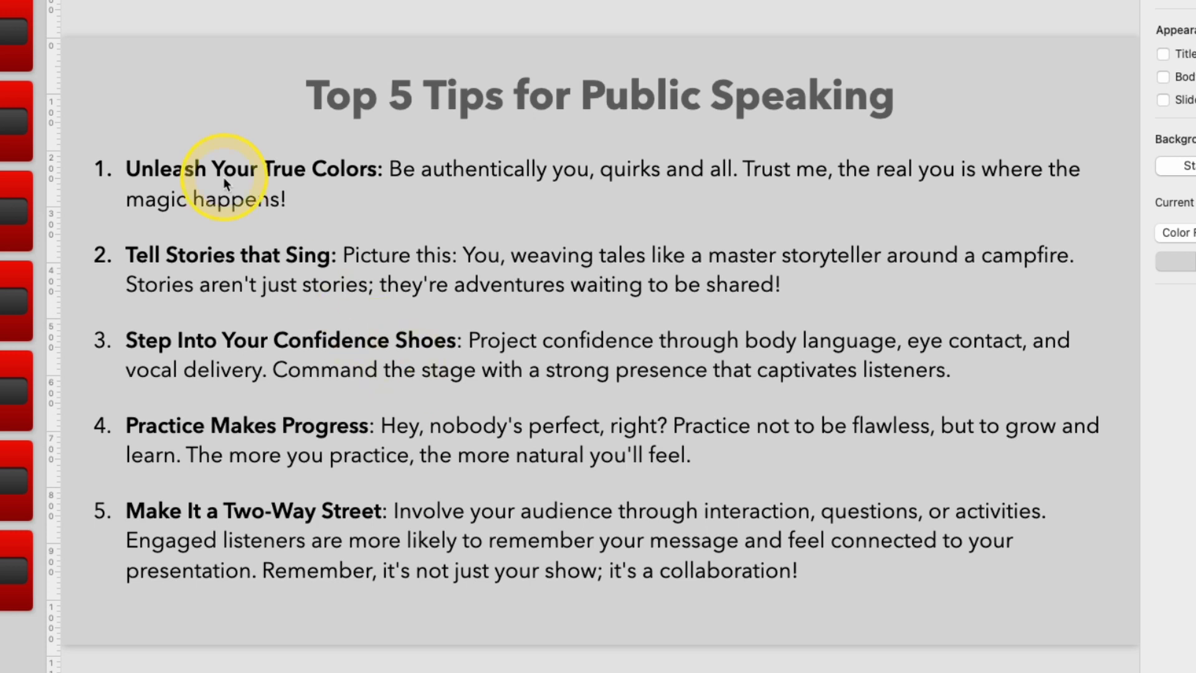
Step: Copy the title text from slide 1
{"action": "left_click", "coordinate": [423, 88]}
{"action": "double_click", "coordinate": [423, 88]}
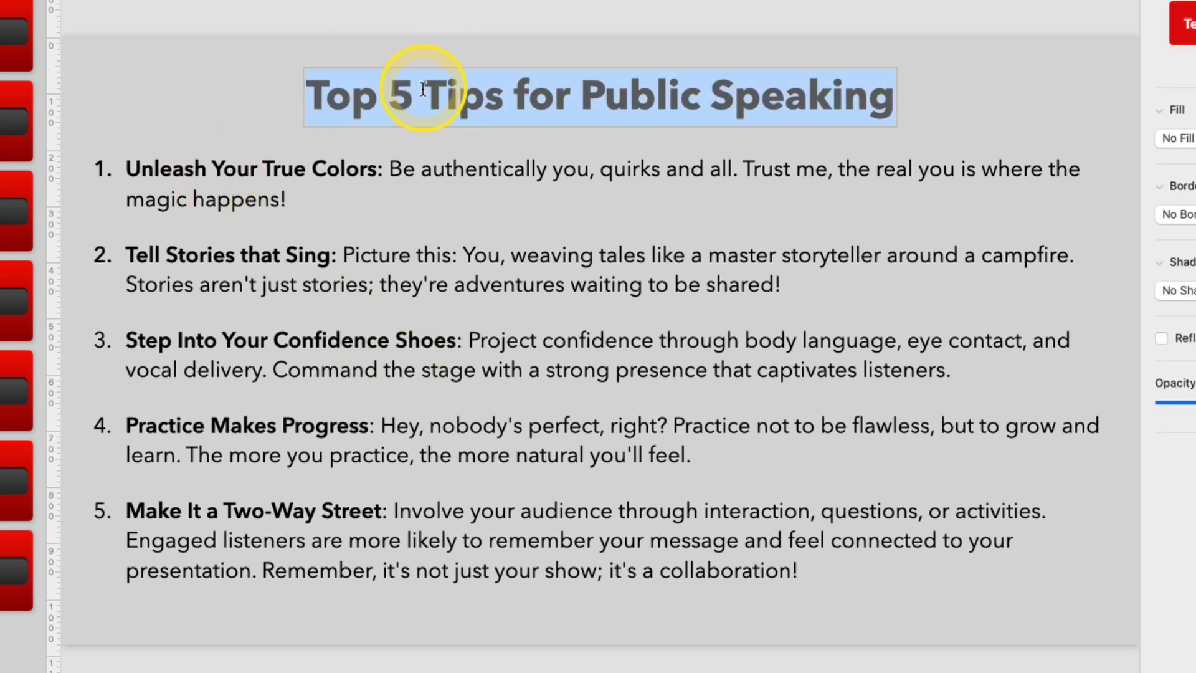
{"action": "right_click", "coordinate": [423, 88]}
{"action": "left_click", "coordinate": [493, 188]}
Step: Show presenter notes and paste the title into slide 2's notes
{"action": "left_click", "coordinate": [16, 38]}
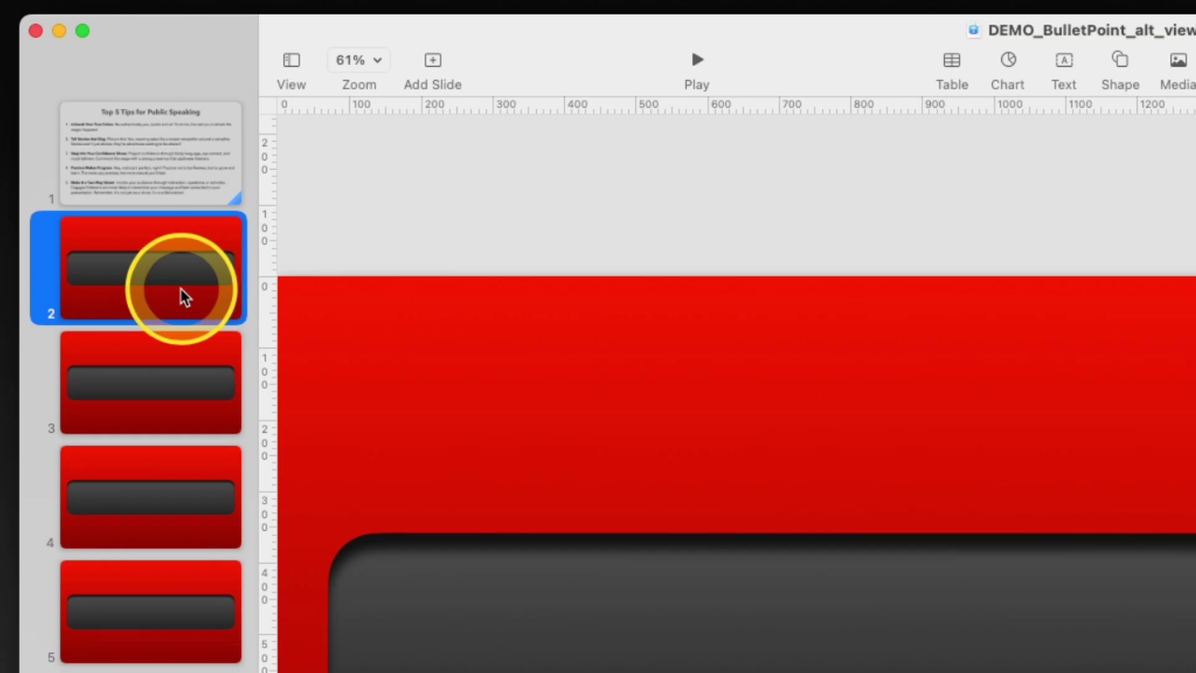
{"action": "left_click", "coordinate": [292, 61]}
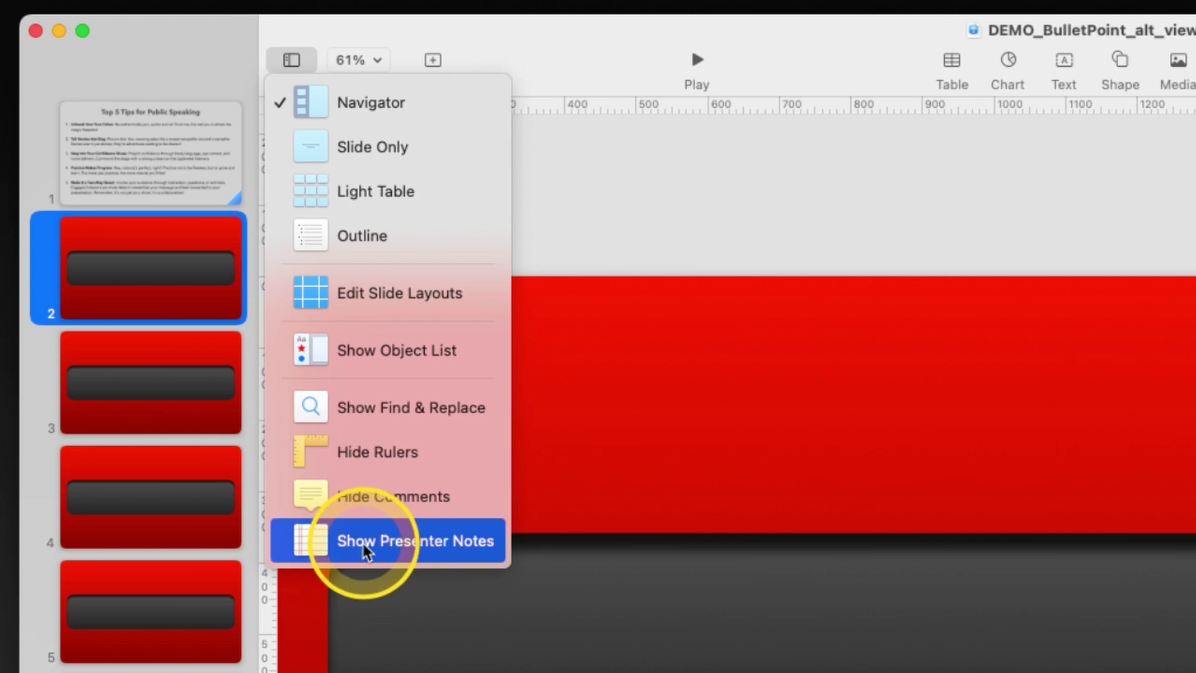
{"action": "left_click", "coordinate": [424, 542]}
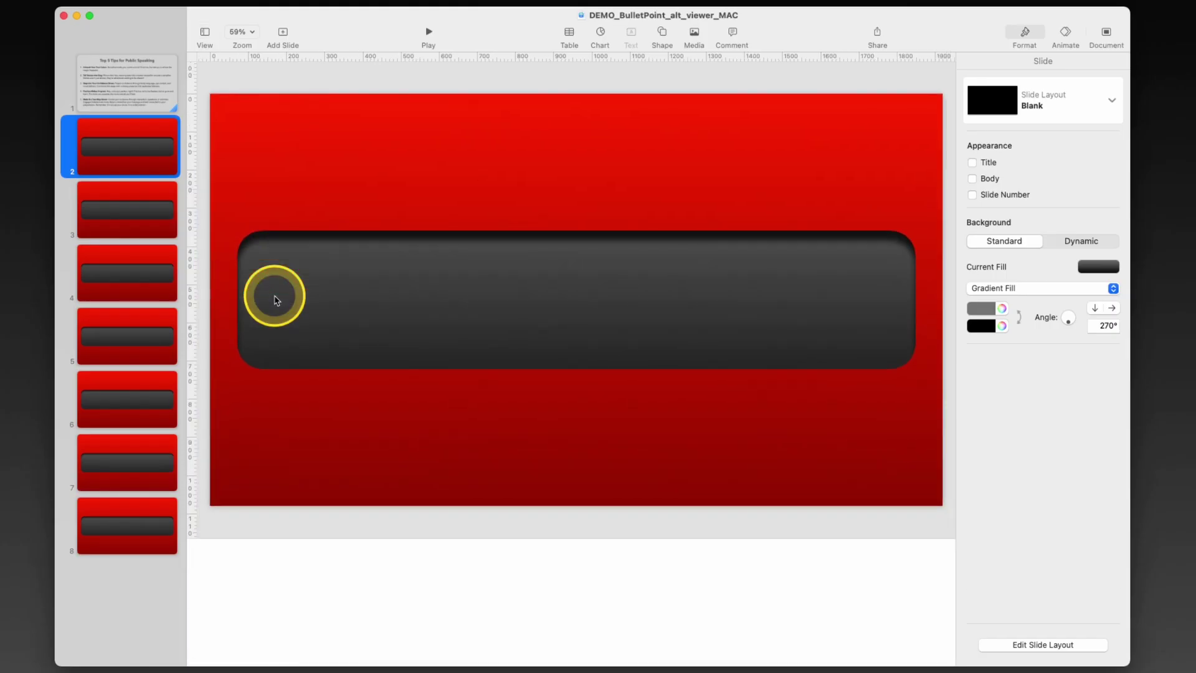
{"action": "left_click", "coordinate": [276, 299]}
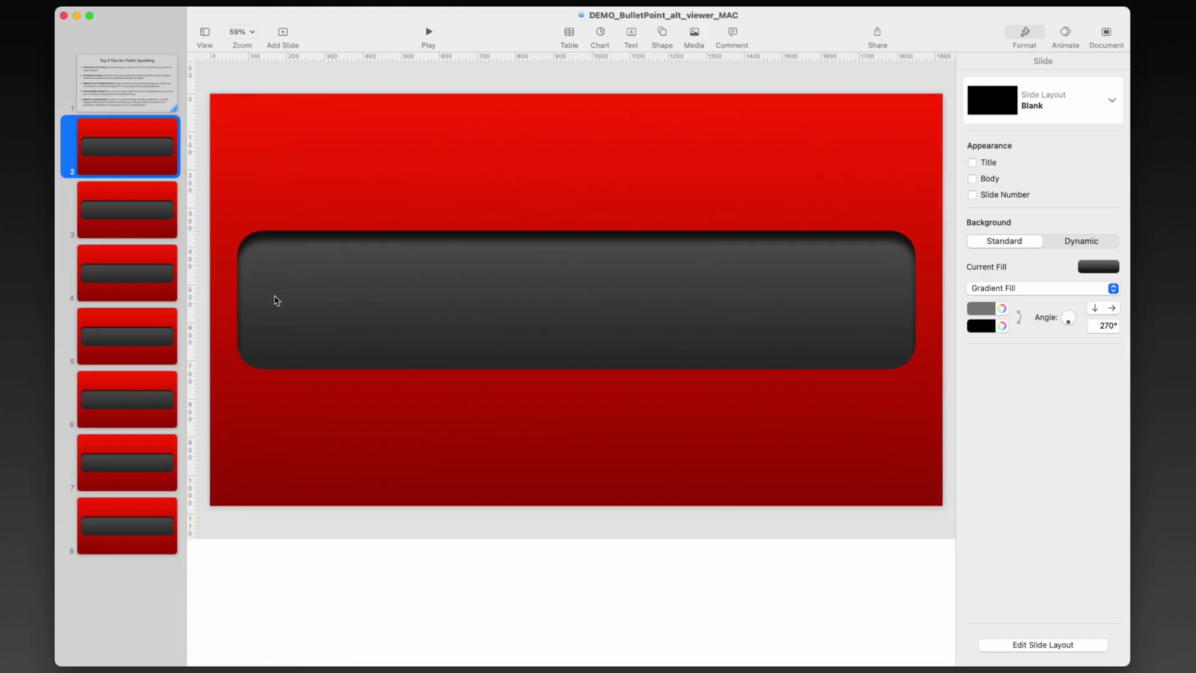
{"action": "left_click", "coordinate": [282, 316]}
{"action": "left_click", "coordinate": [300, 611]}
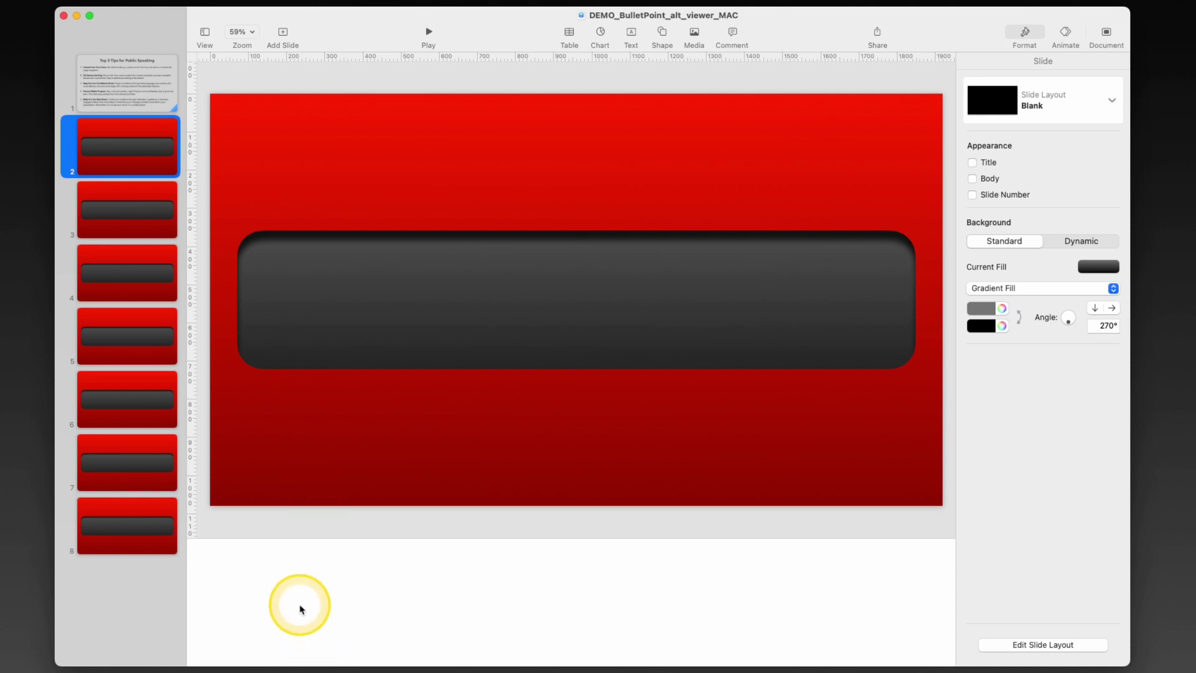
{"action": "right_click", "coordinate": [290, 586]}
{"action": "left_click", "coordinate": [299, 620]}
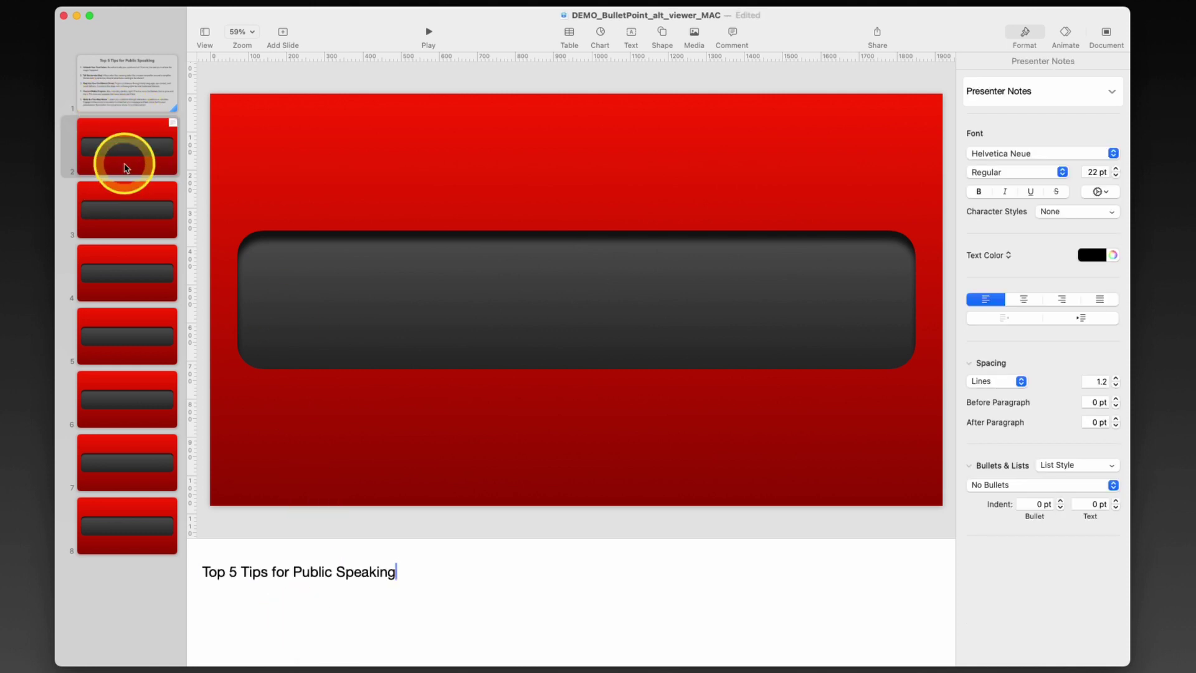
Step: Copy the first tip paragraph and paste it into slide 3's notes
{"action": "left_click", "coordinate": [124, 94]}
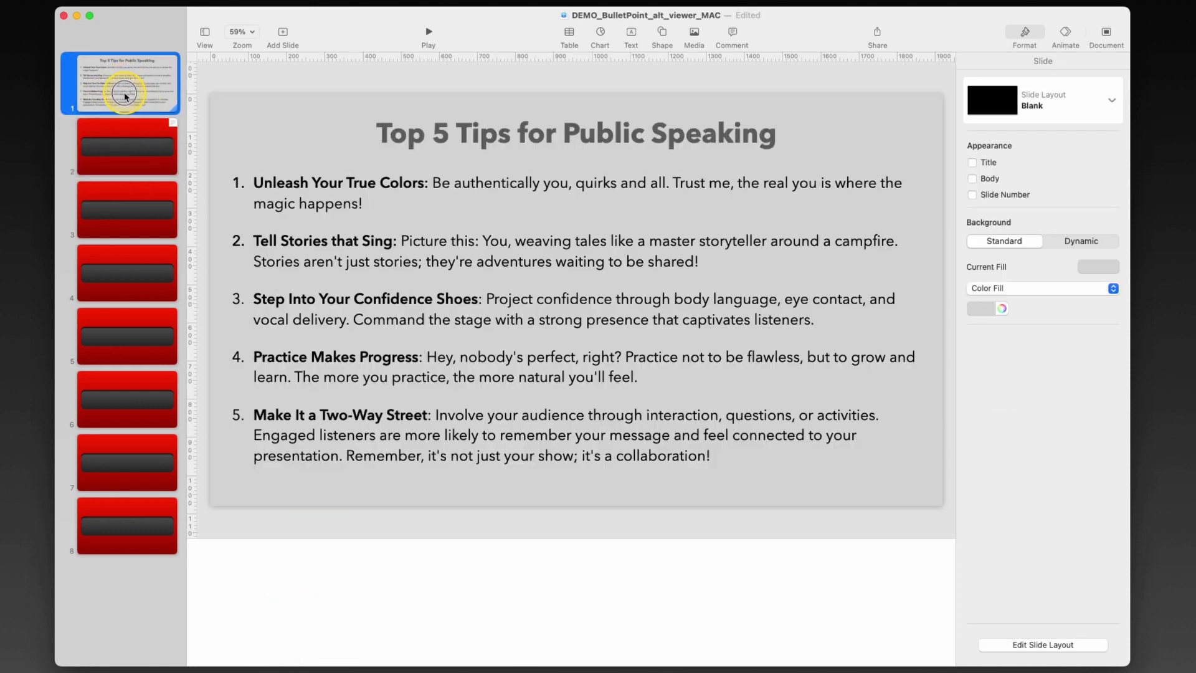
{"action": "triple_click", "coordinate": [293, 182]}
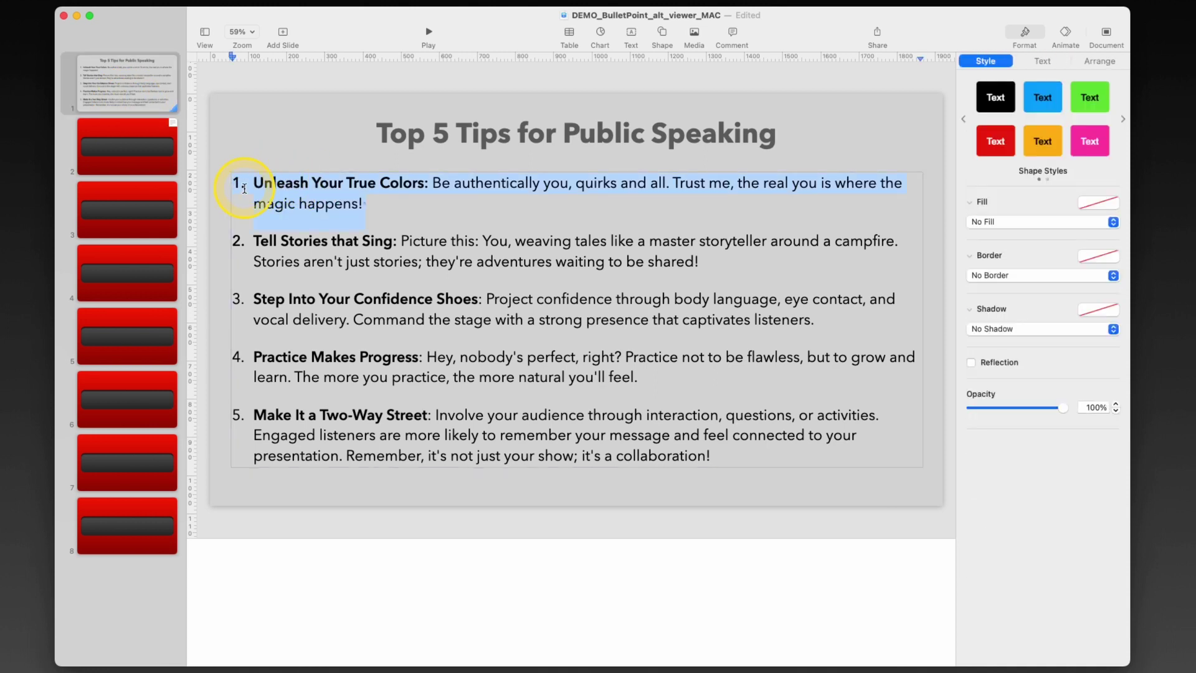
{"action": "key", "text": "super+c"}
{"action": "left_click", "coordinate": [131, 193]}
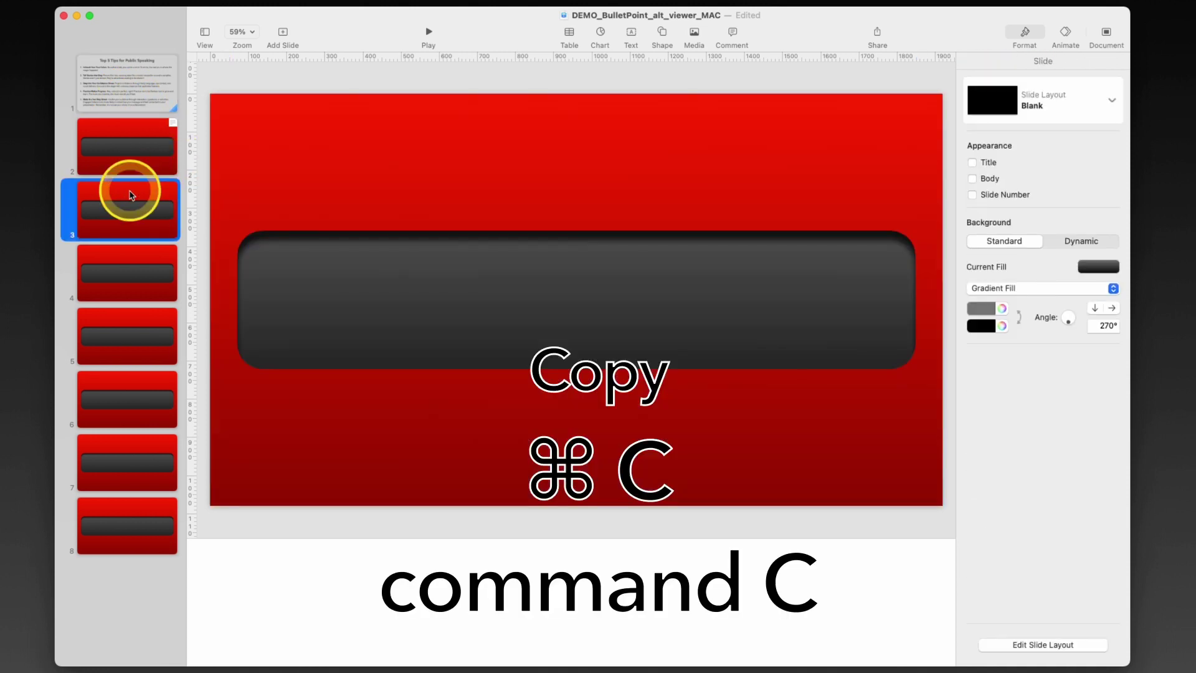
{"action": "left_click", "coordinate": [251, 588]}
{"action": "key", "text": "super+v"}
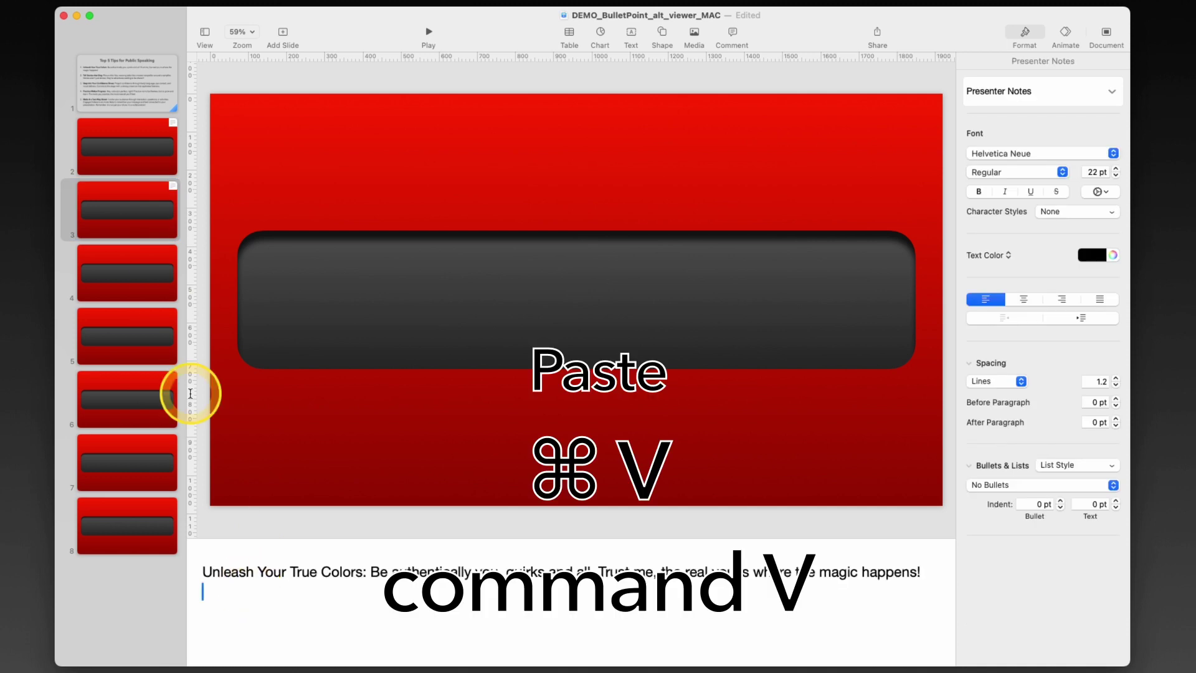
Step: Paste the Practice Makes Progress tip into slide 6's notes, then select the fifth tip
{"action": "left_click", "coordinate": [111, 71]}
{"action": "left_click", "coordinate": [286, 243]}
{"action": "left_click", "coordinate": [132, 106]}
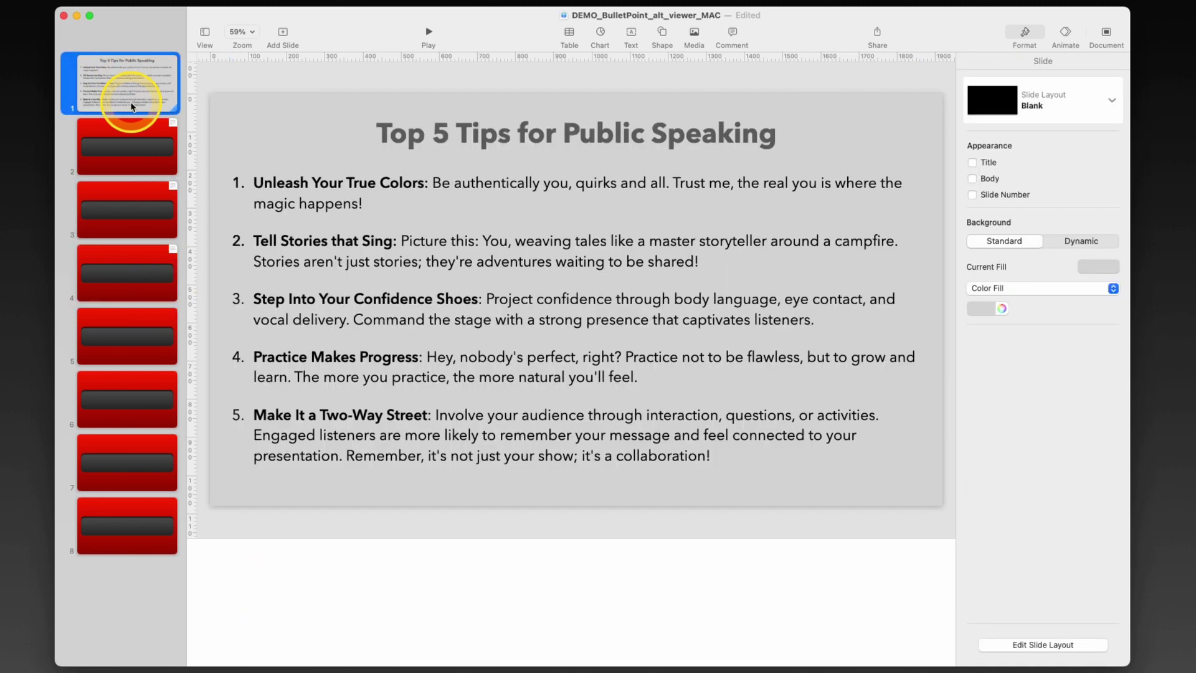
{"action": "triple_click", "coordinate": [303, 309]}
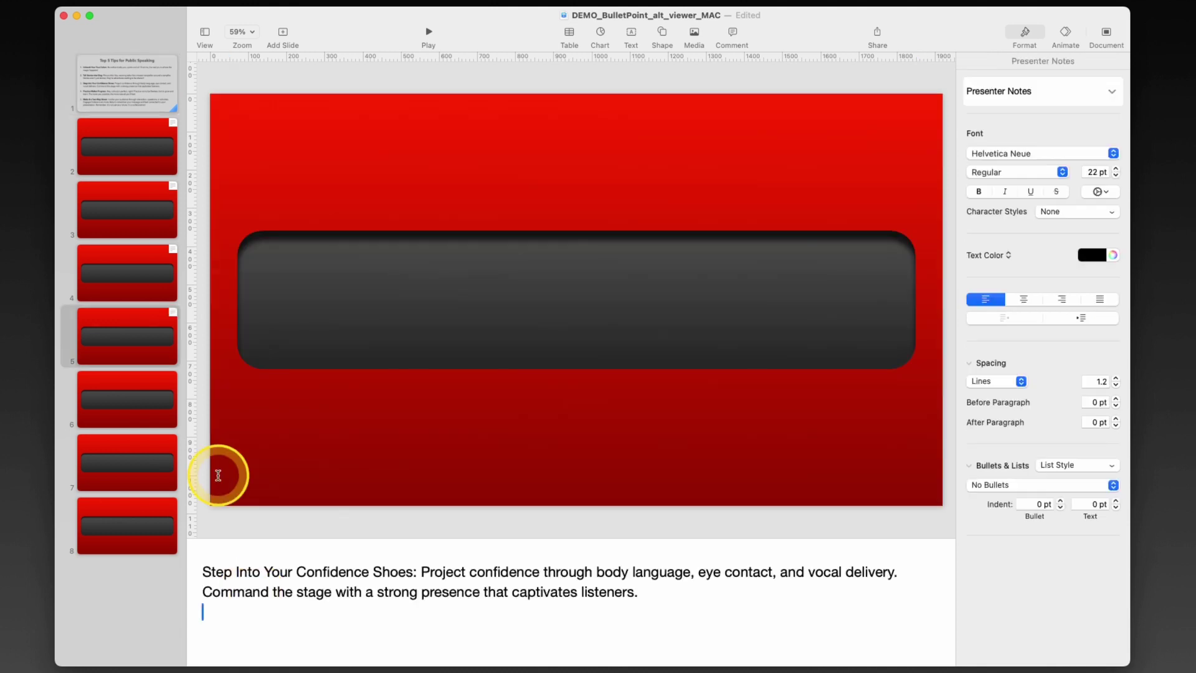
{"action": "left_click", "coordinate": [106, 105]}
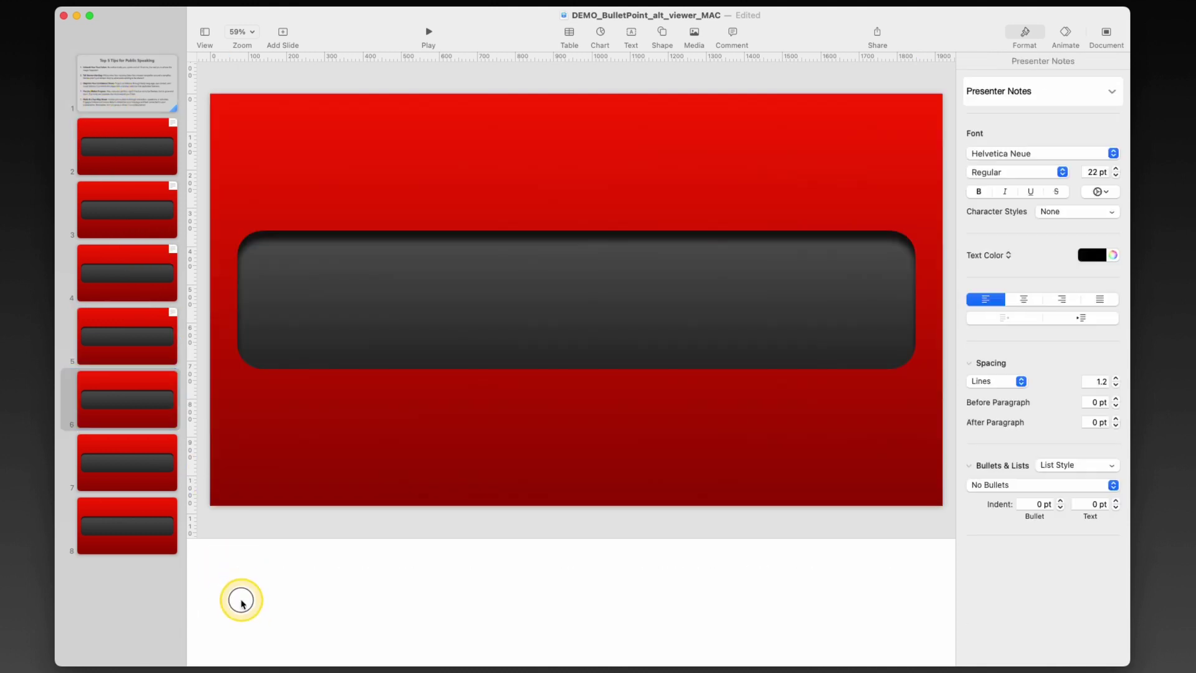
{"action": "key", "text": "super+v"}
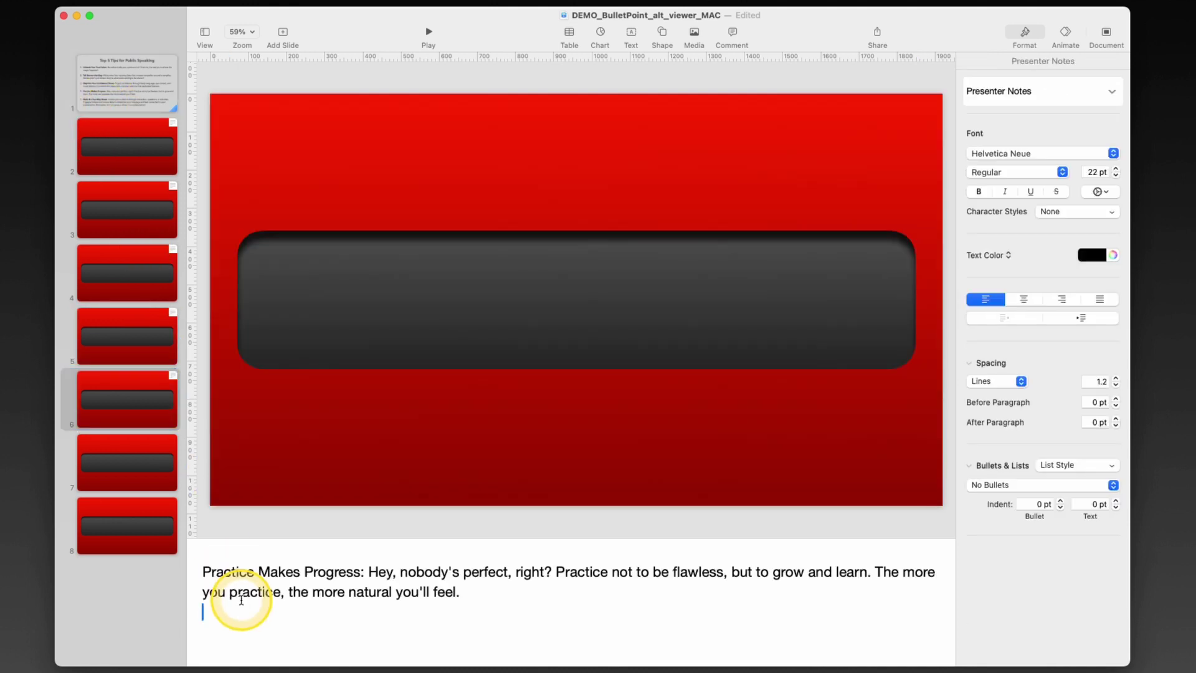
{"action": "left_click", "coordinate": [133, 102]}
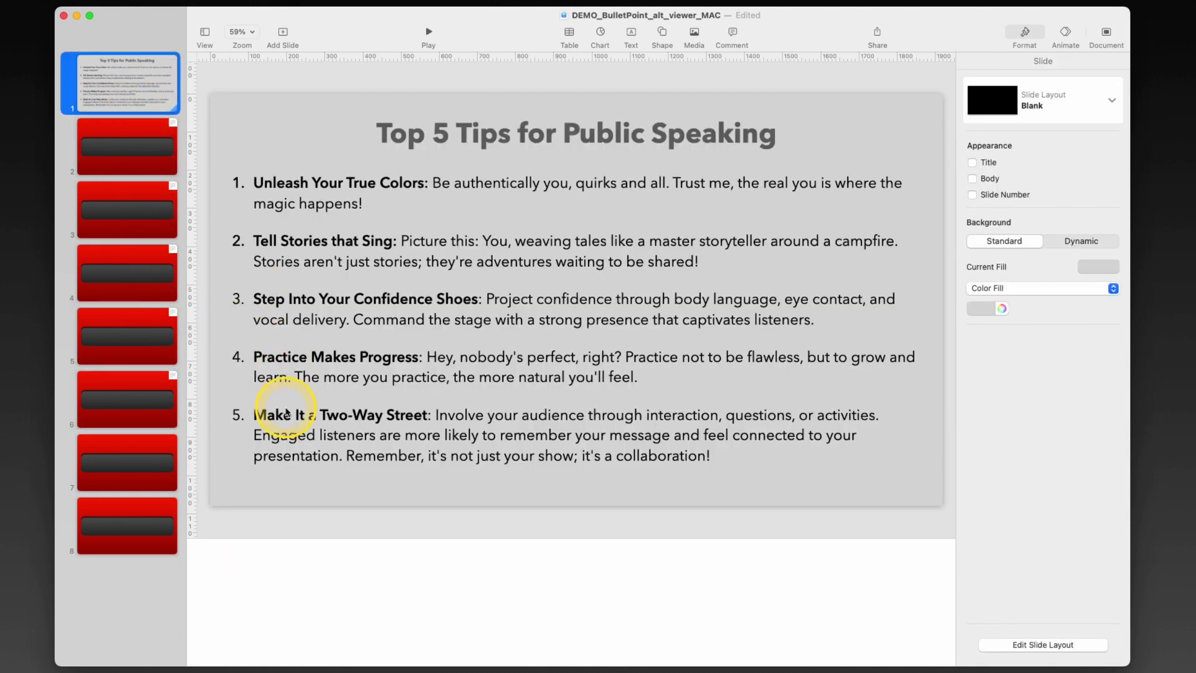
{"action": "triple_click", "coordinate": [286, 413]}
{"action": "left_click", "coordinate": [133, 103]}
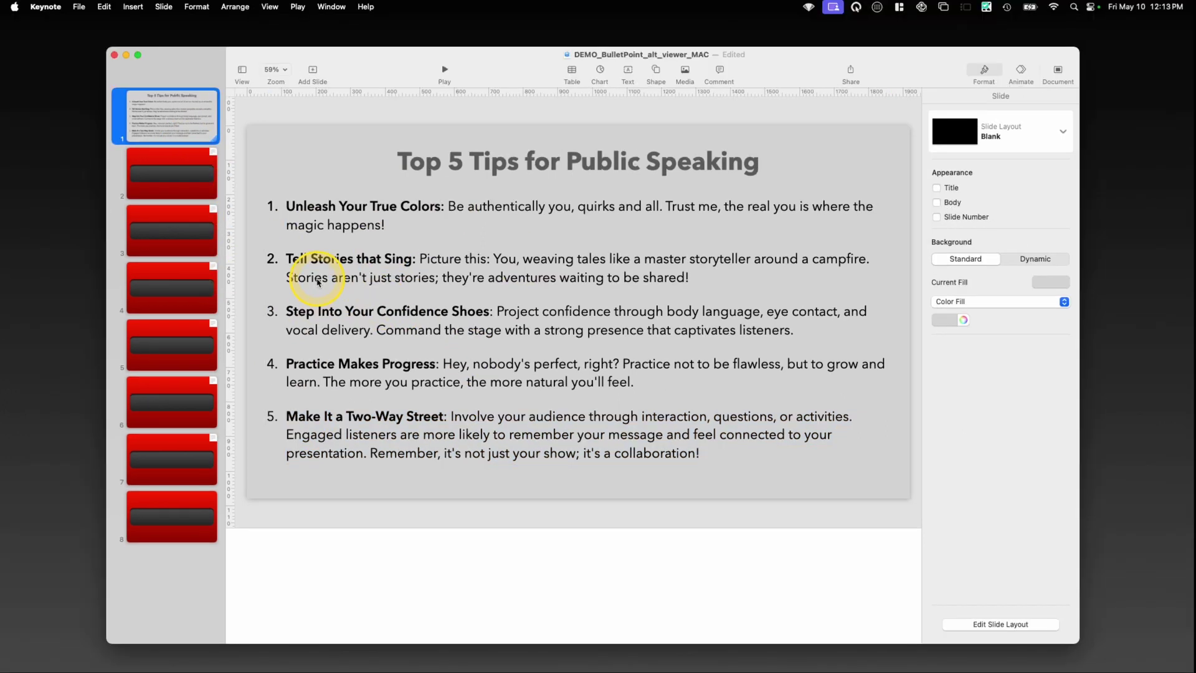
Step: Save the presentation and duplicate the tips list slide as slide 2
{"action": "left_click", "coordinate": [79, 7]}
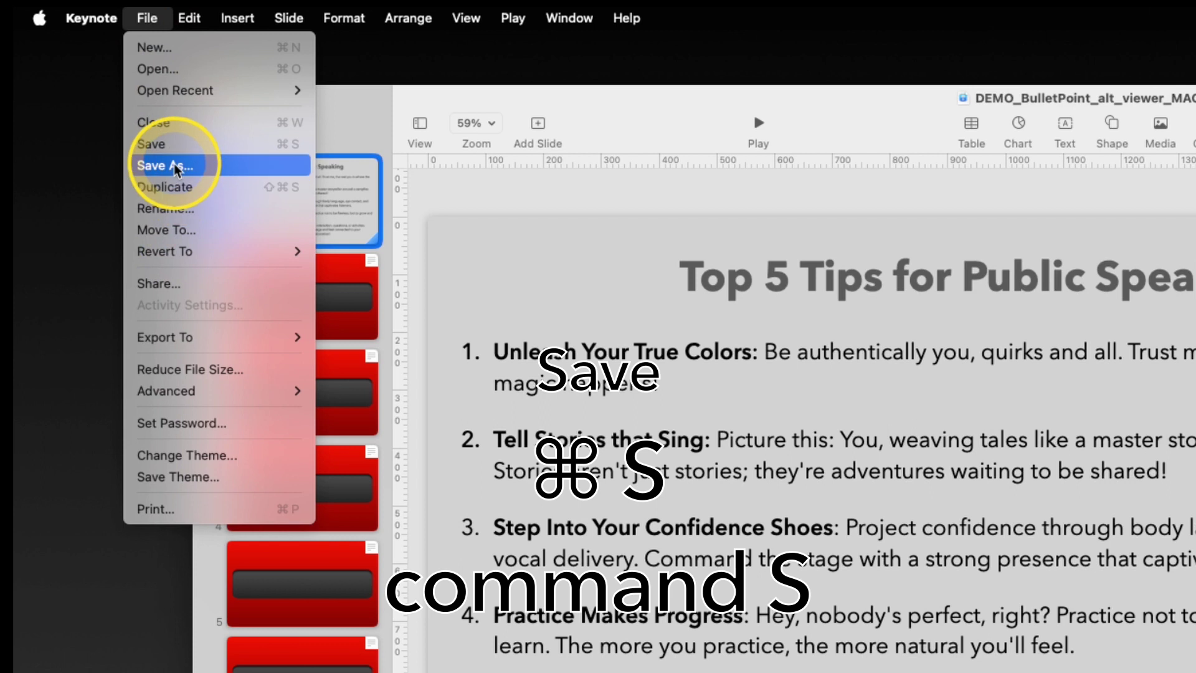
{"action": "left_click", "coordinate": [176, 144]}
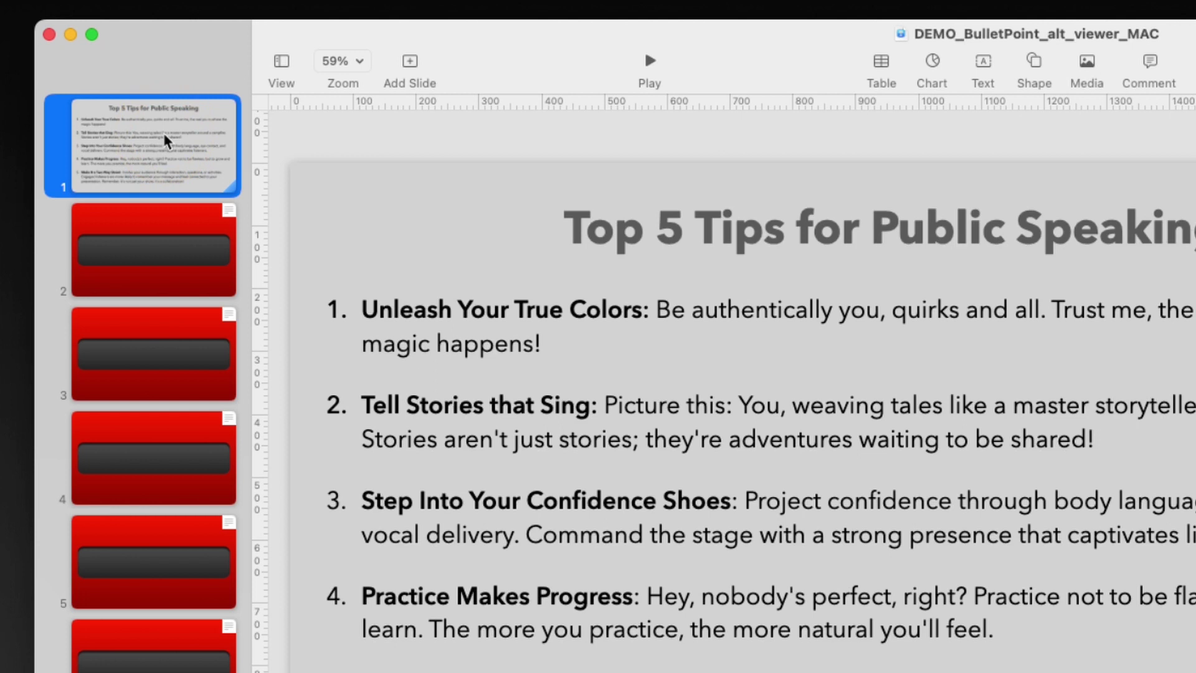
{"action": "right_click", "coordinate": [167, 141]}
{"action": "left_click", "coordinate": [227, 349]}
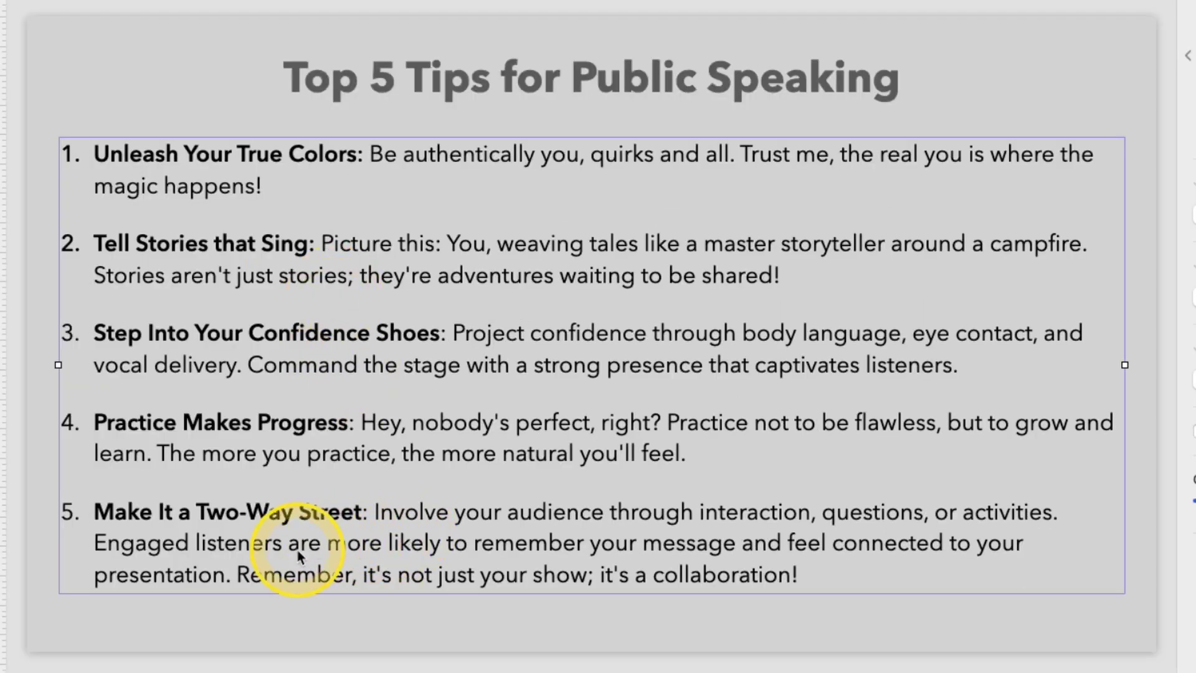
Step: Delete the descriptions of tips five, four, three and two from the list text
{"action": "left_click", "coordinate": [363, 543]}
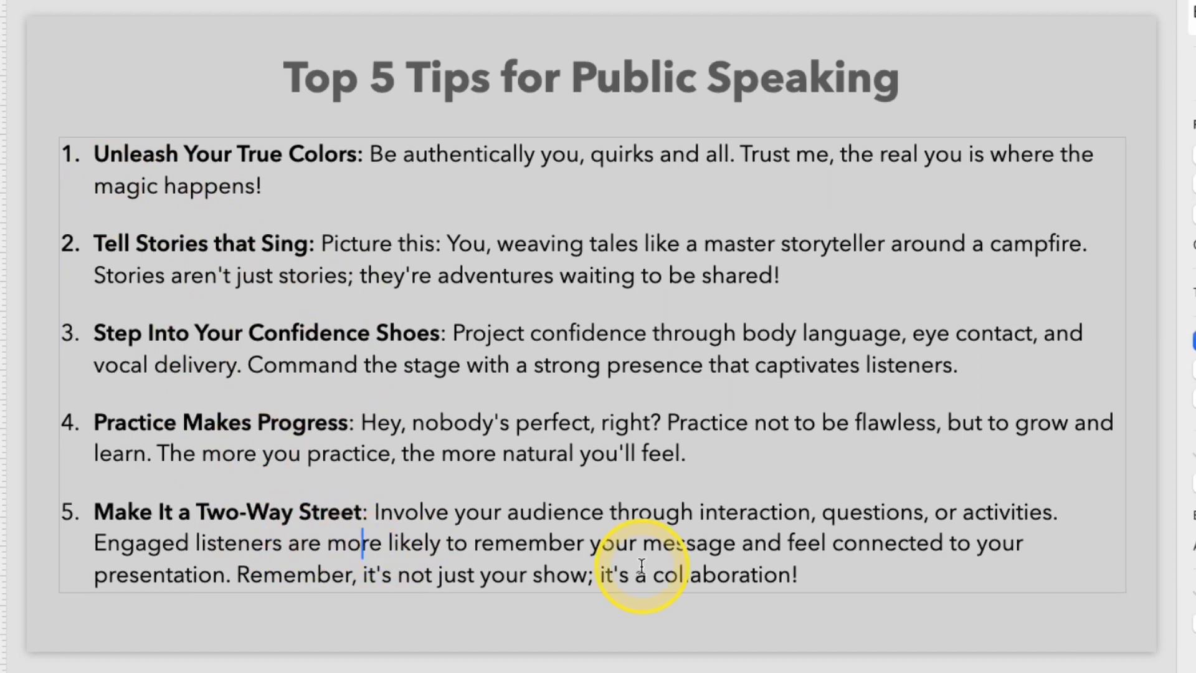
{"action": "left_click_drag", "start_coordinate": [797, 581], "coordinate": [365, 511]}
{"action": "key", "text": "BackSpace"}
{"action": "left_click_drag", "start_coordinate": [705, 490], "coordinate": [349, 454]}
{"action": "key", "text": "BackSpace"}
{"action": "left_click_drag", "start_coordinate": [959, 413], "coordinate": [432, 380]}
{"action": "key", "text": "BackSpace"}
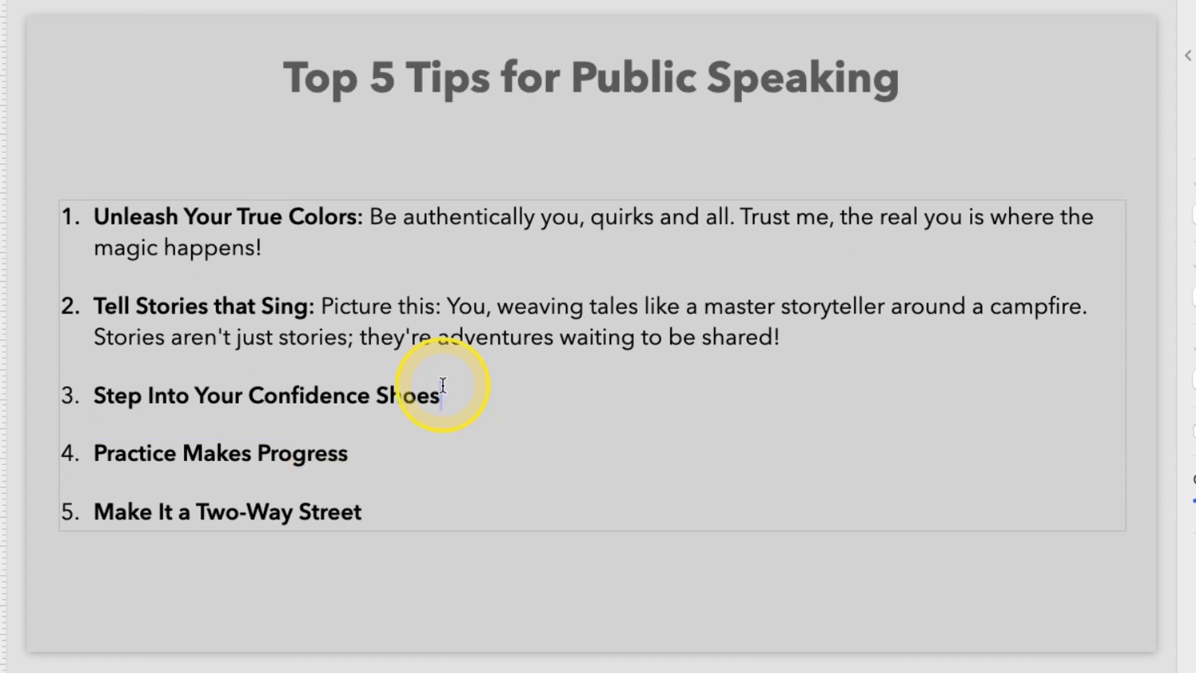
{"action": "left_click_drag", "start_coordinate": [792, 346], "coordinate": [315, 307]}
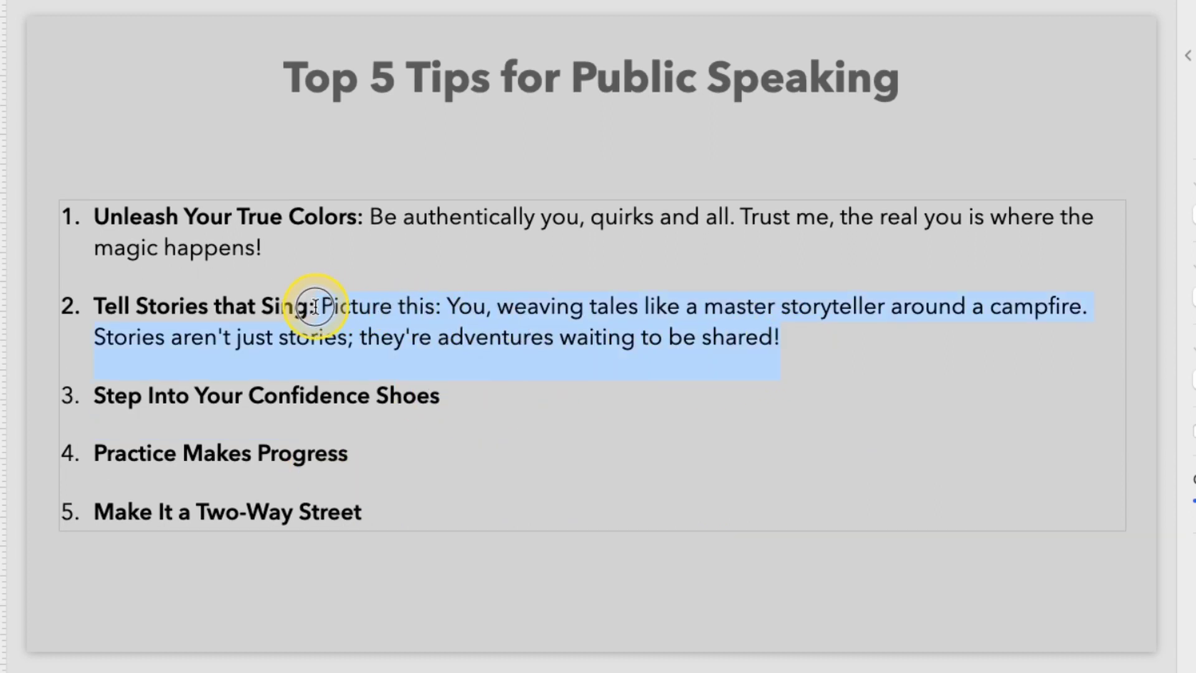
{"action": "key", "text": "BackSpace"}
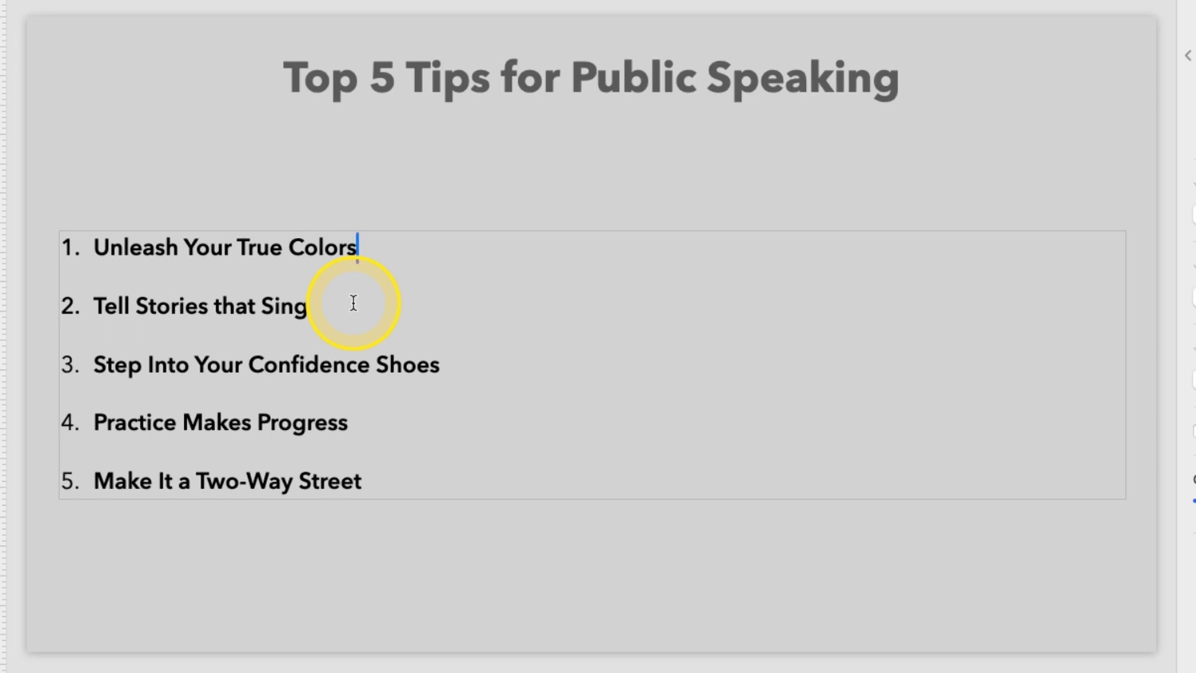
Step: Paste the title at the top of the list text and delete the original title box
{"action": "left_click", "coordinate": [462, 92]}
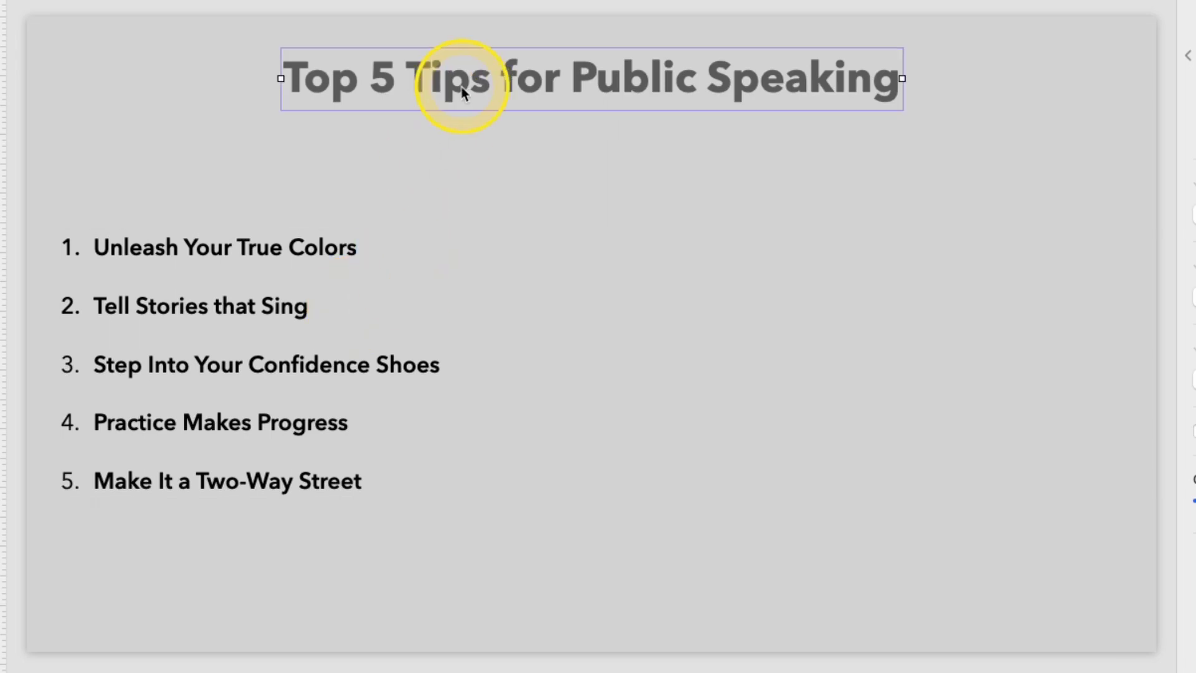
{"action": "right_click", "coordinate": [421, 76]}
{"action": "left_click", "coordinate": [470, 165]}
{"action": "left_click", "coordinate": [188, 291]}
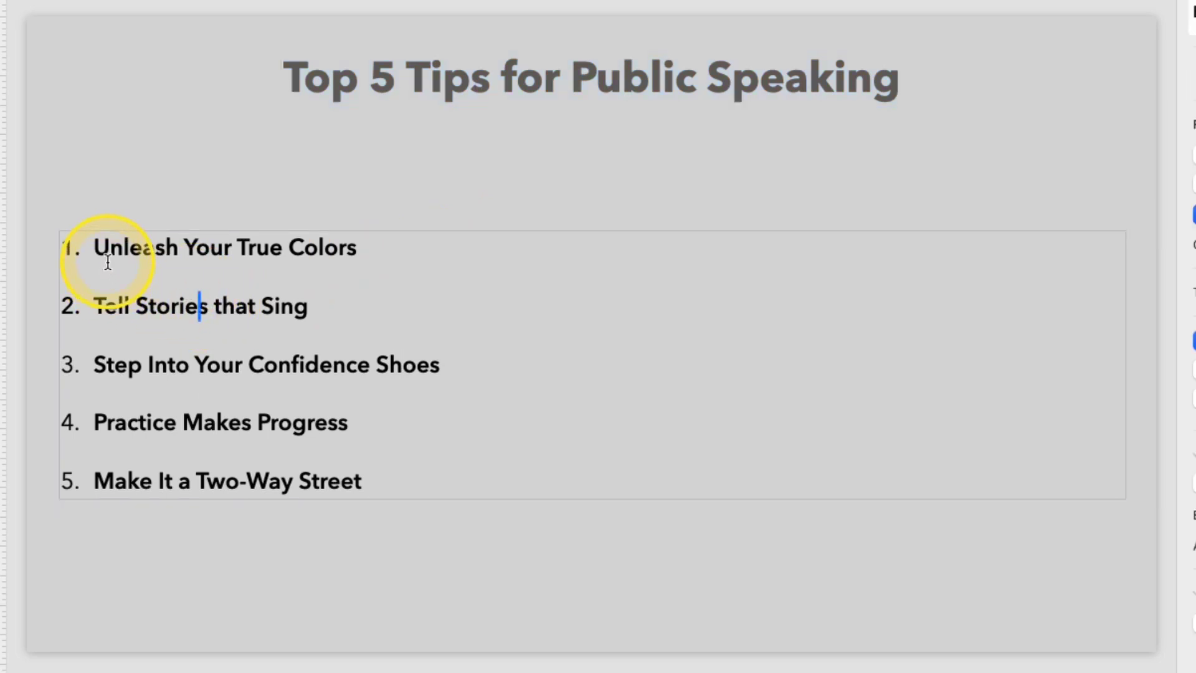
{"action": "key", "text": "super+v"}
{"action": "left_click", "coordinate": [398, 91]}
{"action": "key", "text": "Delete"}
{"action": "left_click", "coordinate": [316, 422]}
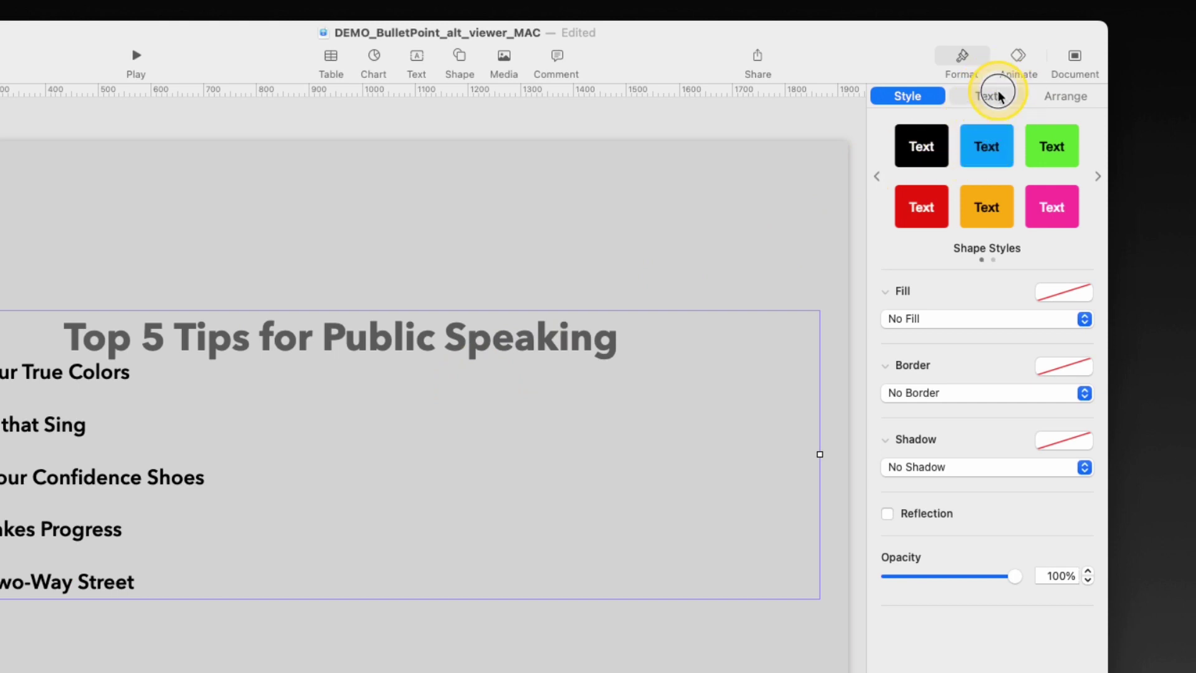
Step: Make the combined list text white at 102 pt
{"action": "left_click", "coordinate": [997, 96]}
{"action": "left_click", "coordinate": [1054, 388]}
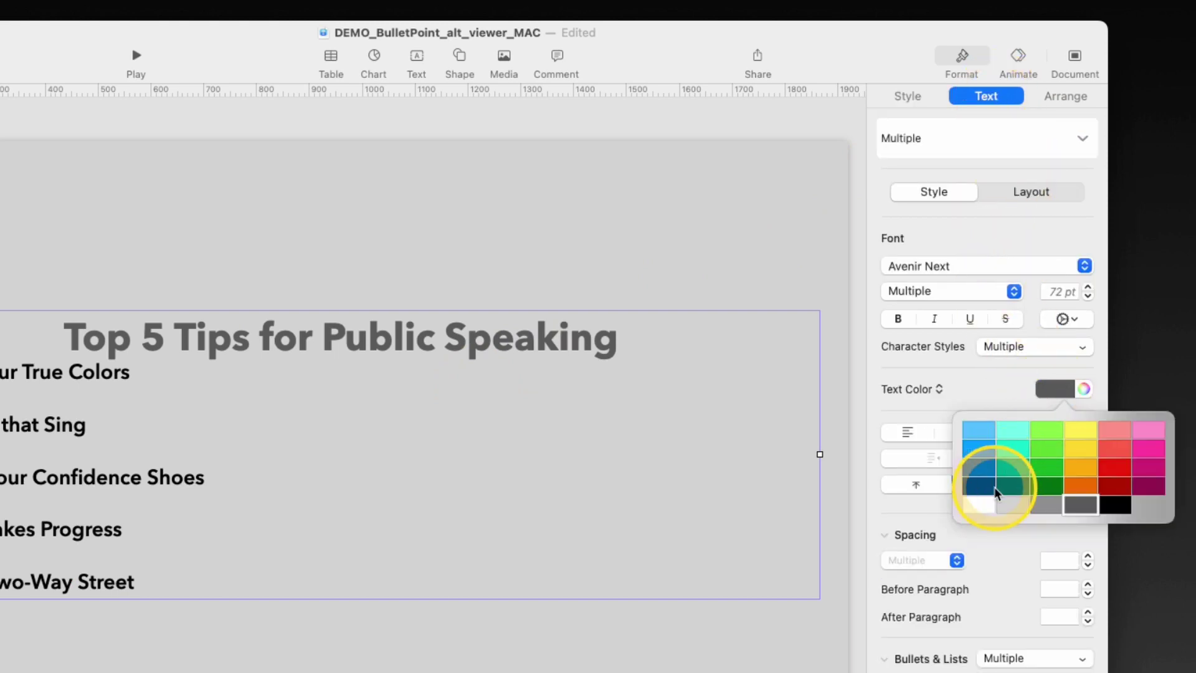
{"action": "left_click", "coordinate": [984, 506]}
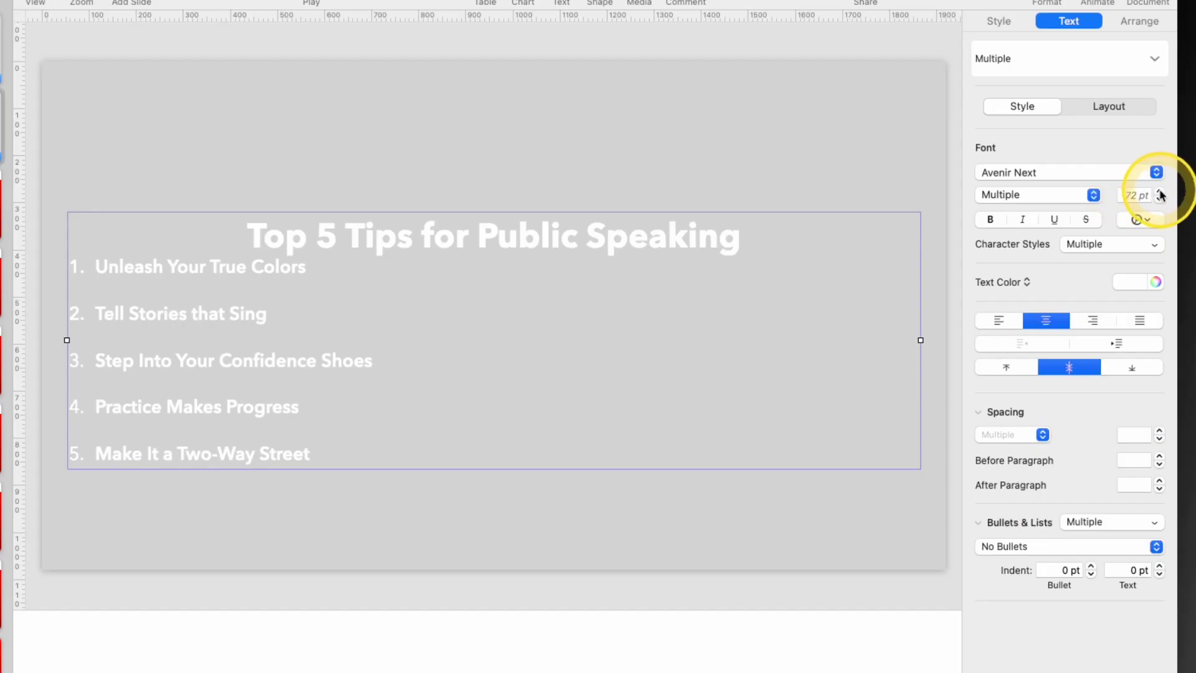
{"action": "left_click", "coordinate": [1160, 195]}
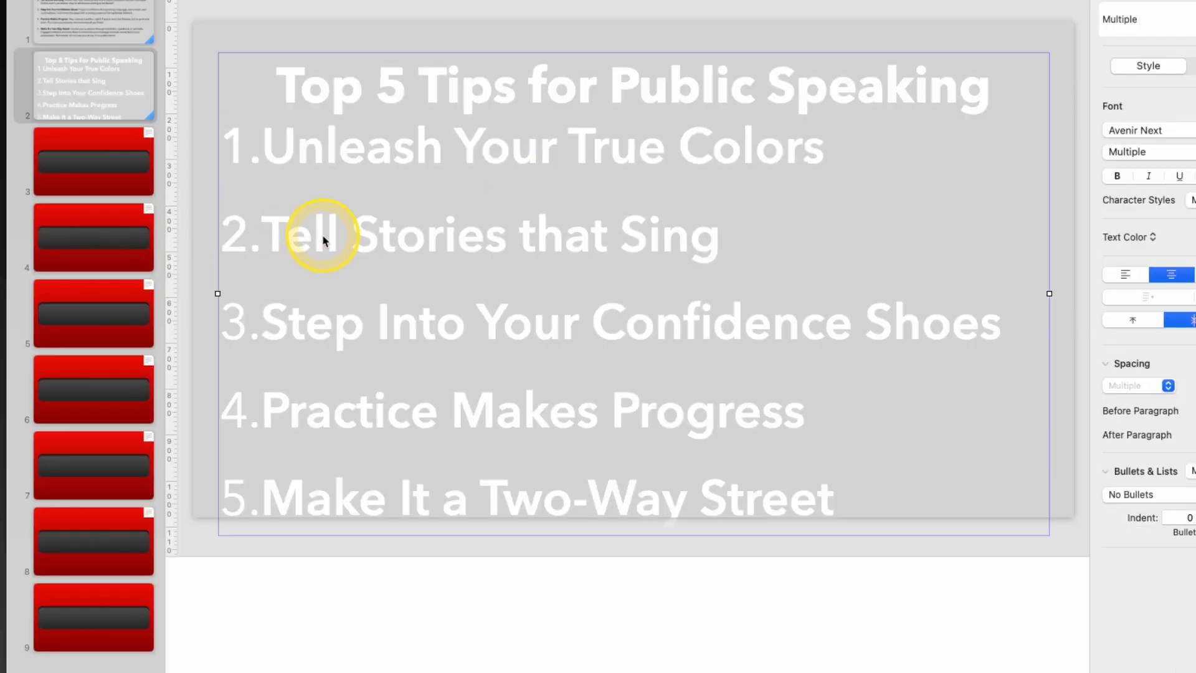
Step: Cut the text box from slide 2 and bring up paste options on slide 3
{"action": "right_click", "coordinate": [326, 242]}
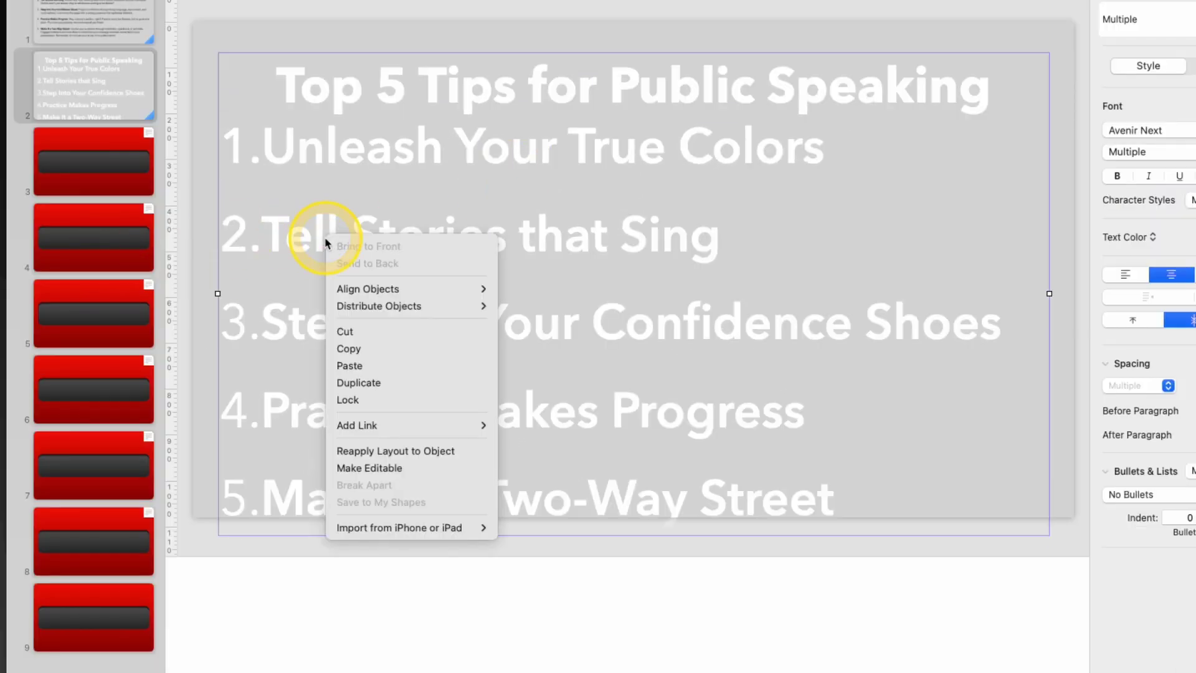
{"action": "left_click", "coordinate": [358, 335]}
{"action": "left_click", "coordinate": [113, 163]}
{"action": "right_click", "coordinate": [352, 284]}
Step: Paste the white title-and-list text box onto slide 3 and move it upward
{"action": "left_click", "coordinate": [384, 337]}
{"action": "left_click_drag", "start_coordinate": [525, 331], "coordinate": [527, 314]}
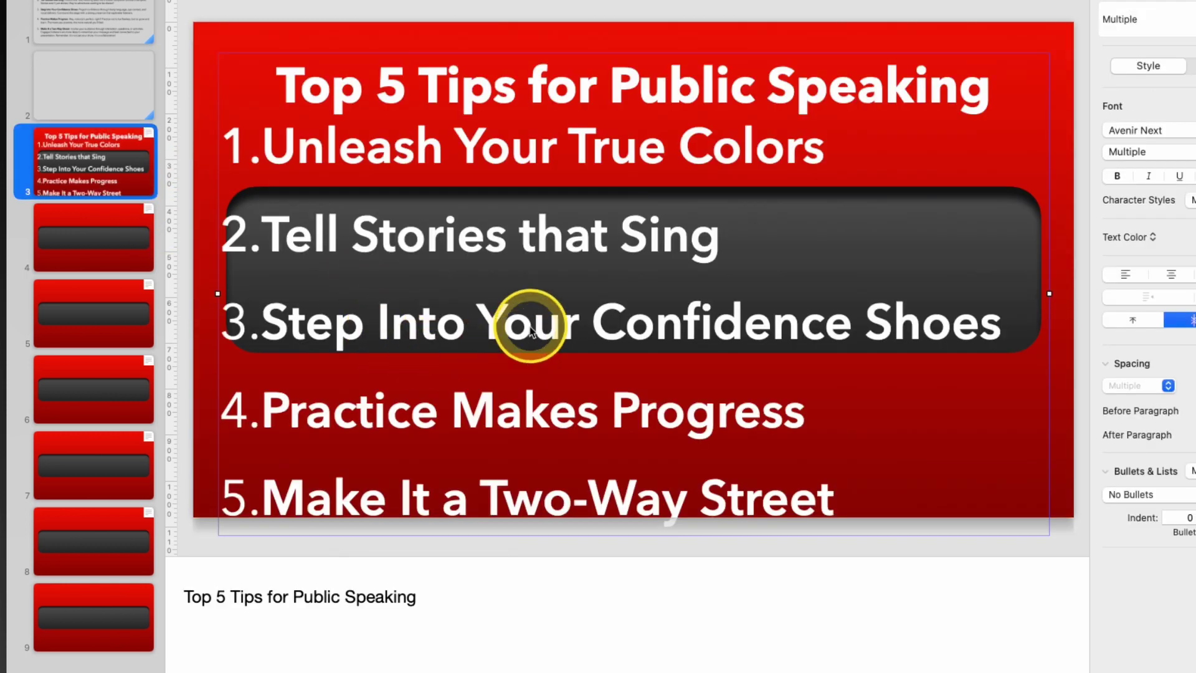
{"action": "left_click_drag", "start_coordinate": [464, 392], "coordinate": [467, 338]}
Step: Reduce the text to 100 pt, centre tip 3 in the viewer bar, and select all list text
{"action": "left_click", "coordinate": [1136, 223]}
{"action": "left_click", "coordinate": [1135, 223]}
{"action": "left_click", "coordinate": [1136, 223]}
{"action": "left_click_drag", "start_coordinate": [501, 365], "coordinate": [534, 372]}
{"action": "left_click", "coordinate": [693, 511]}
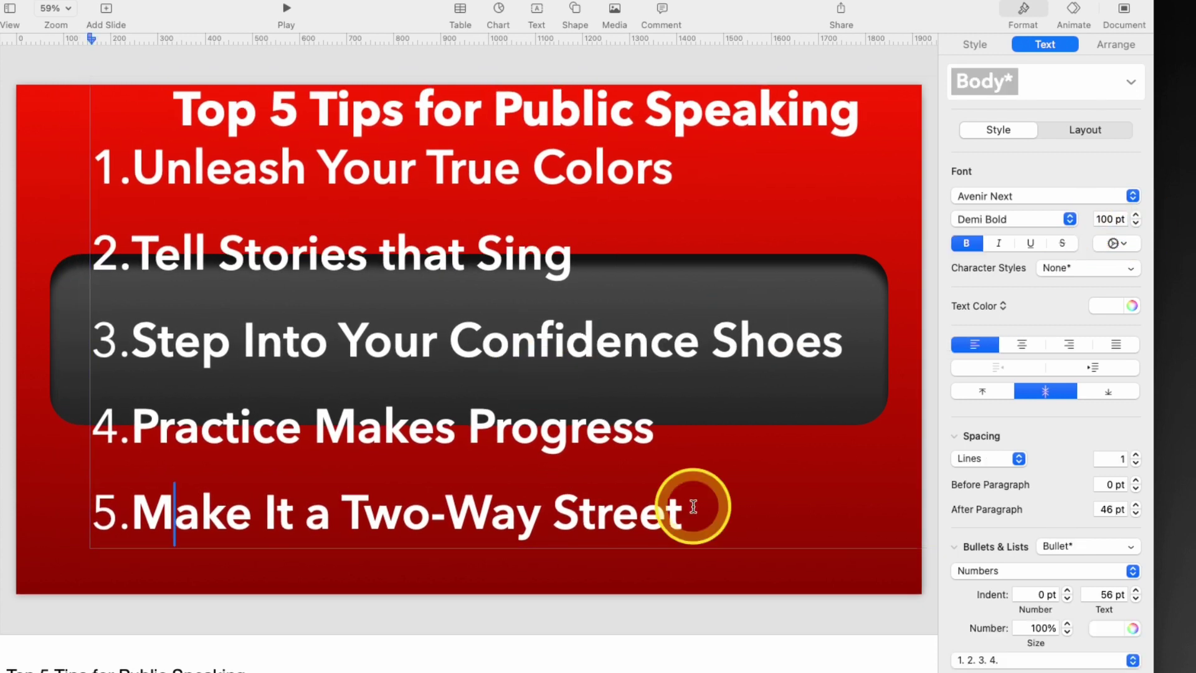
{"action": "left_click_drag", "start_coordinate": [690, 522], "coordinate": [56, 199]}
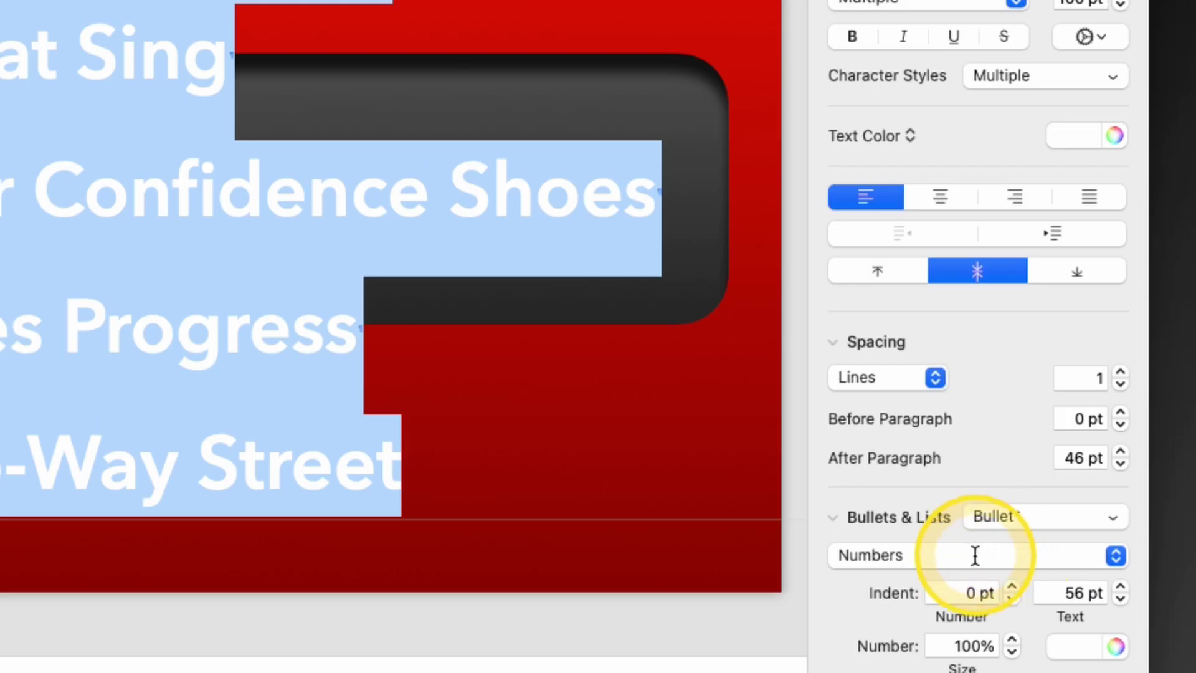
Step: Switch the list to No Bullets and set the text indent to 30 pt
{"action": "left_click", "coordinate": [1044, 571]}
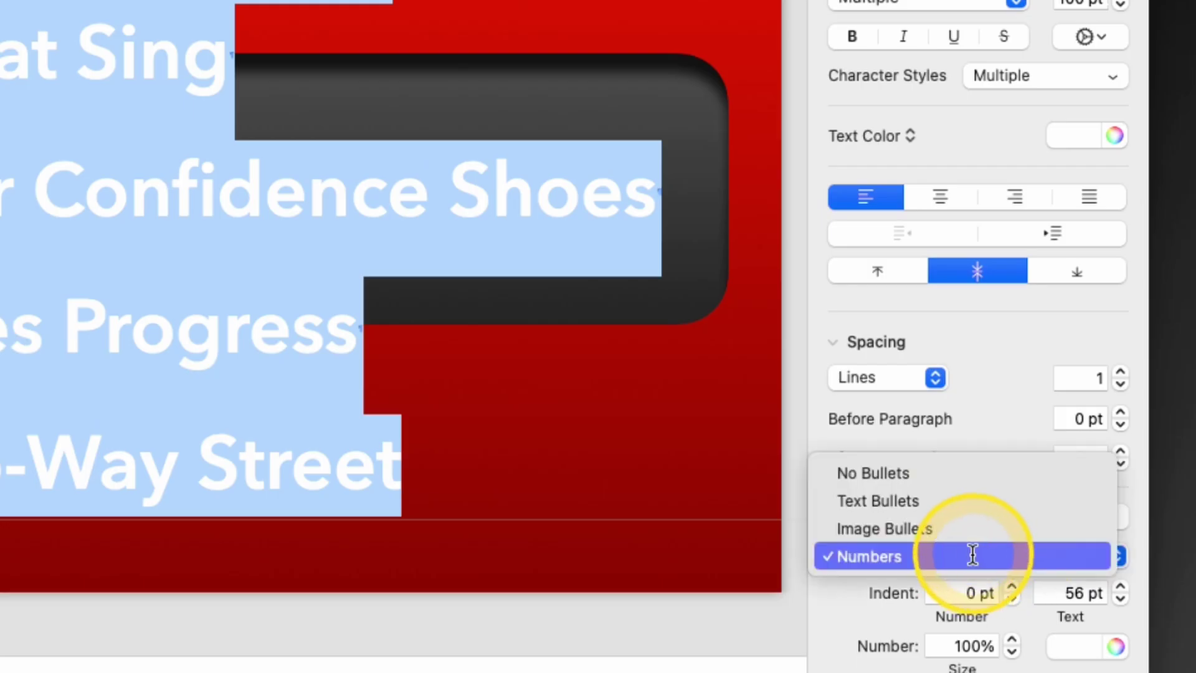
{"action": "left_click", "coordinate": [933, 486]}
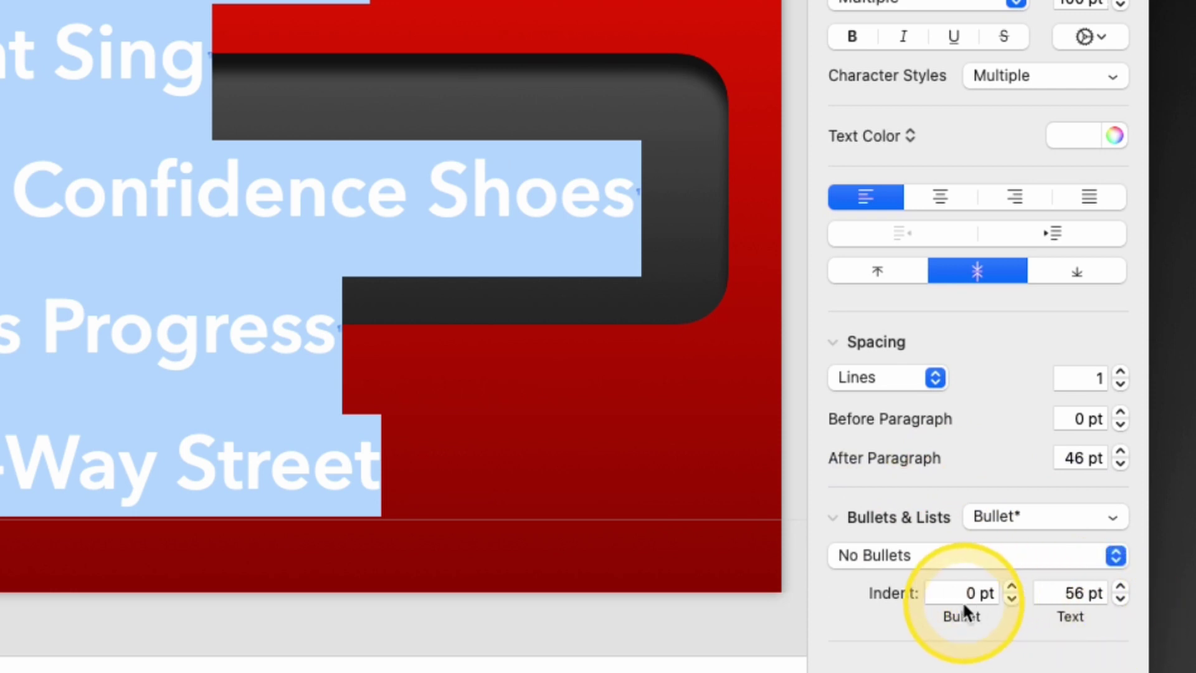
{"action": "left_click", "coordinate": [1121, 599]}
{"action": "left_click", "coordinate": [1120, 599]}
{"action": "left_click", "coordinate": [1120, 599]}
{"action": "left_click", "coordinate": [1120, 599]}
{"action": "left_click", "coordinate": [1069, 593]}
{"action": "type", "text": "30"}
{"action": "key", "text": "Return"}
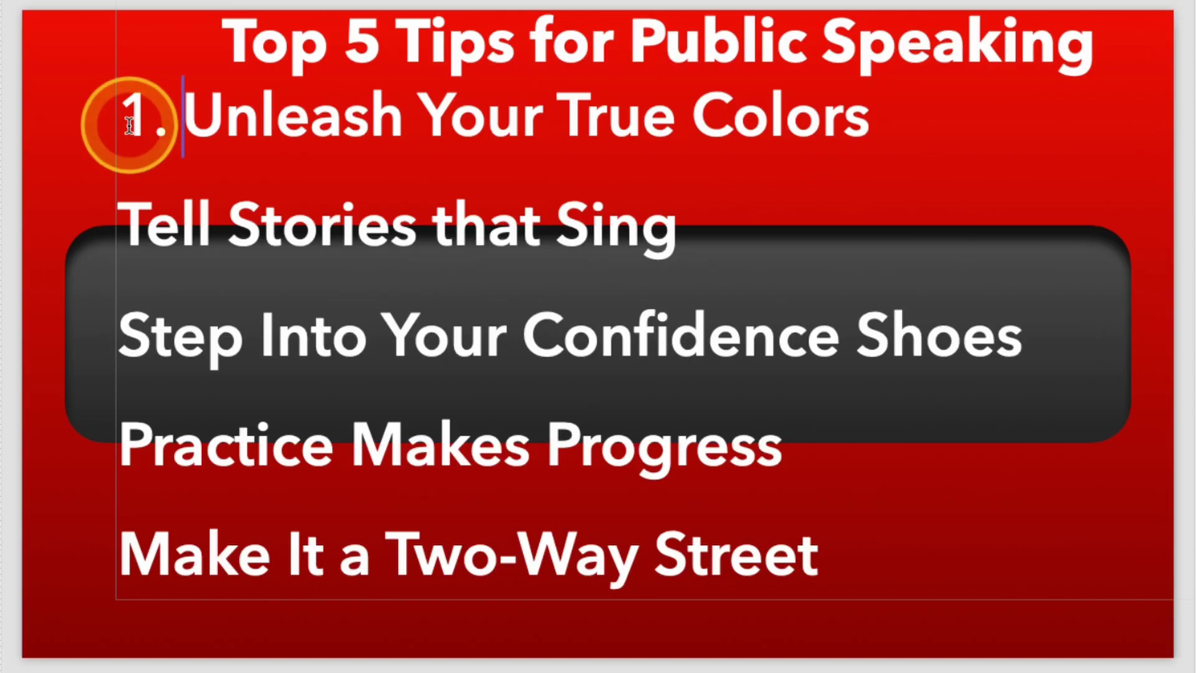
Step: Type the item numbers such as '2.' and '1.' manually before the list items
{"action": "double_click", "coordinate": [129, 125]}
{"action": "key", "text": "Down"}
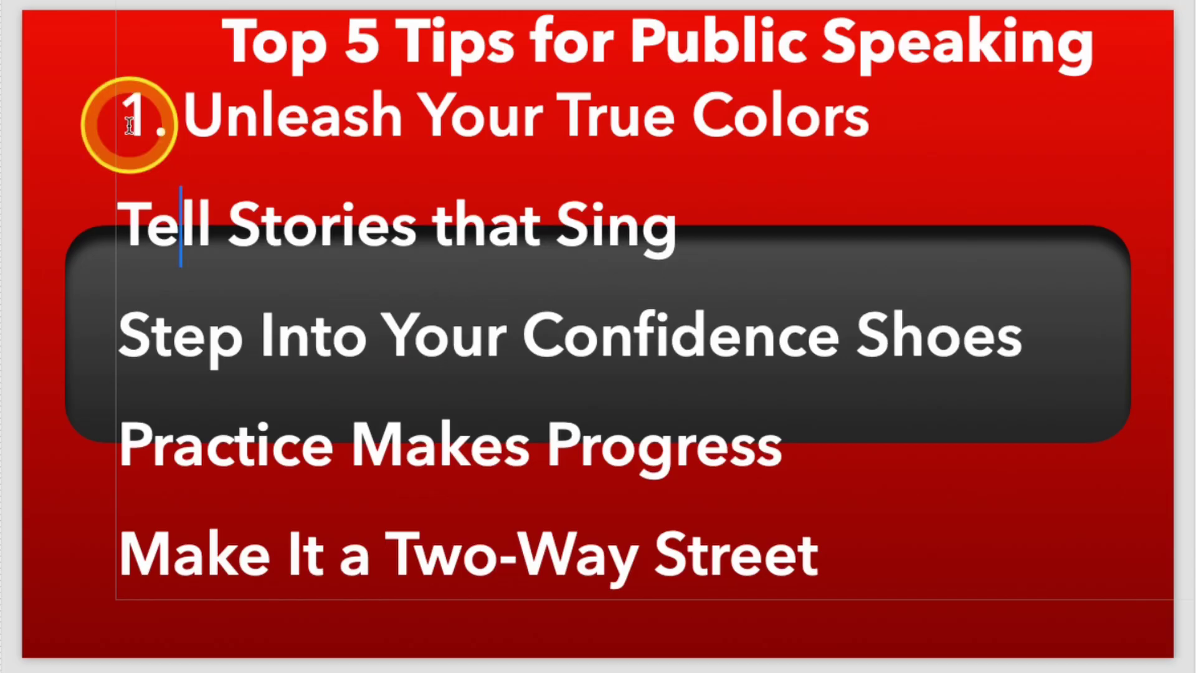
{"action": "type", "text": "2."}
{"action": "key", "text": "Down"}
{"action": "type", "text": "1."}
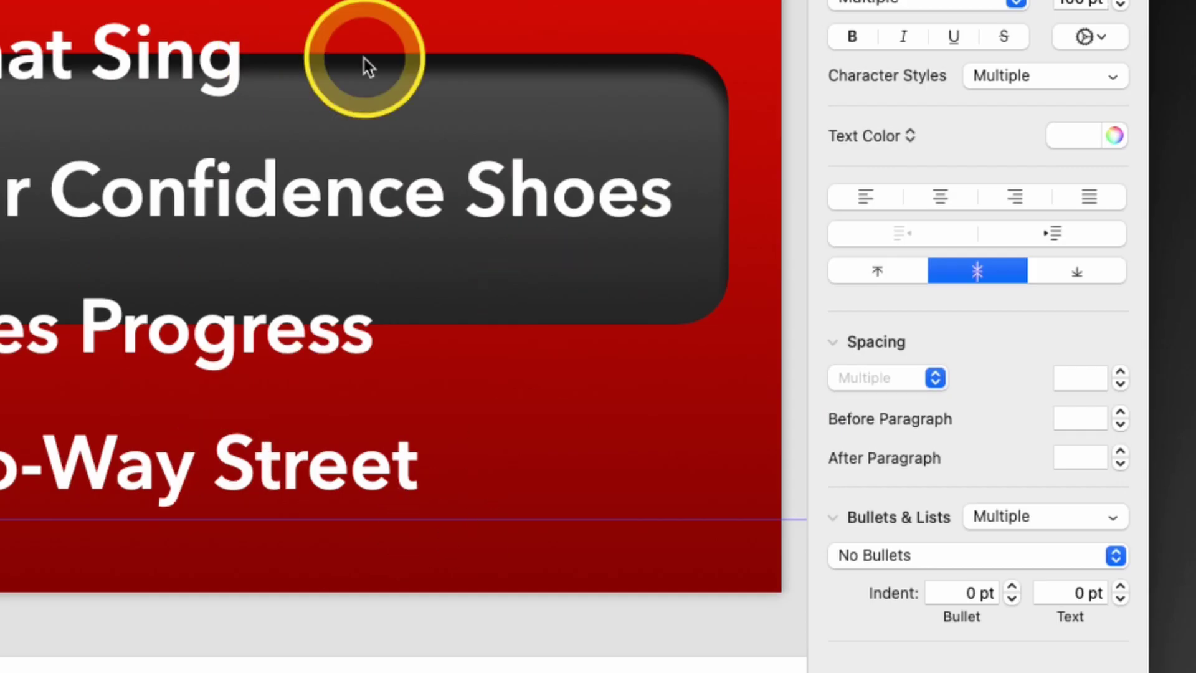
Step: Set space after each paragraph from 0 pt up to 160 pt, nudging the text box into place
{"action": "left_click", "coordinate": [1120, 464]}
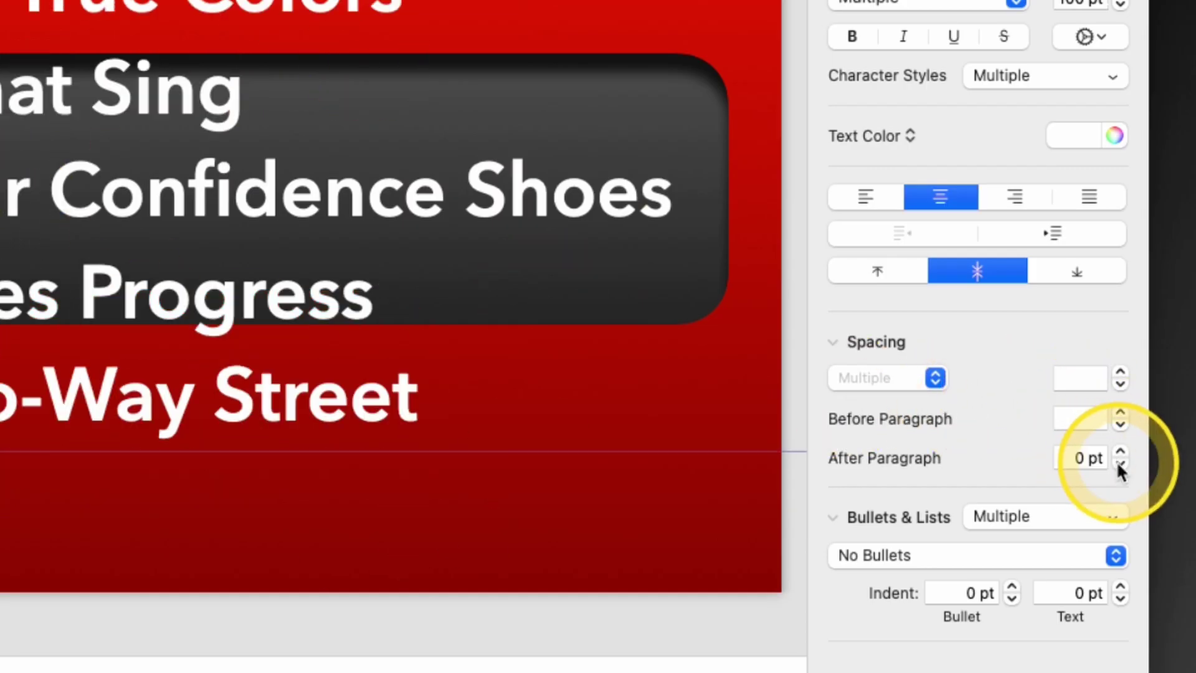
{"action": "mouse_move", "coordinate": [198, 187]}
{"action": "left_mouse_down"}
{"action": "mouse_move", "coordinate": [211, 173]}
{"action": "mouse_move", "coordinate": [216, 182]}
{"action": "left_mouse_up"}
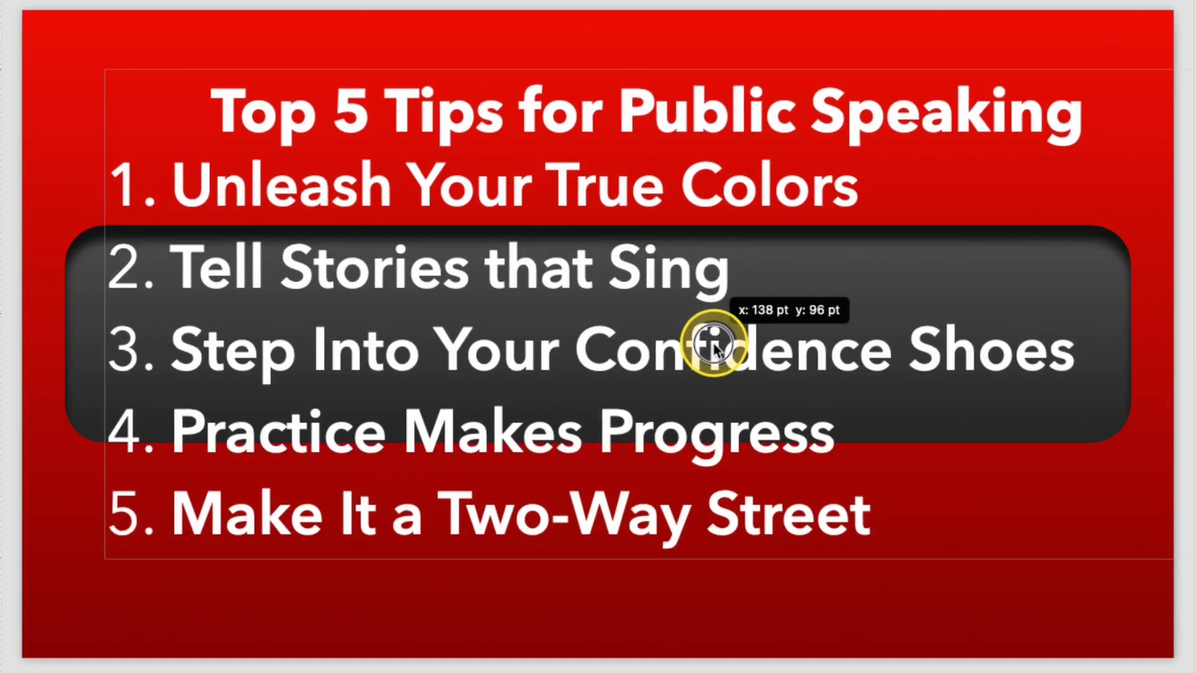
{"action": "left_click_drag", "start_coordinate": [716, 340], "coordinate": [711, 328]}
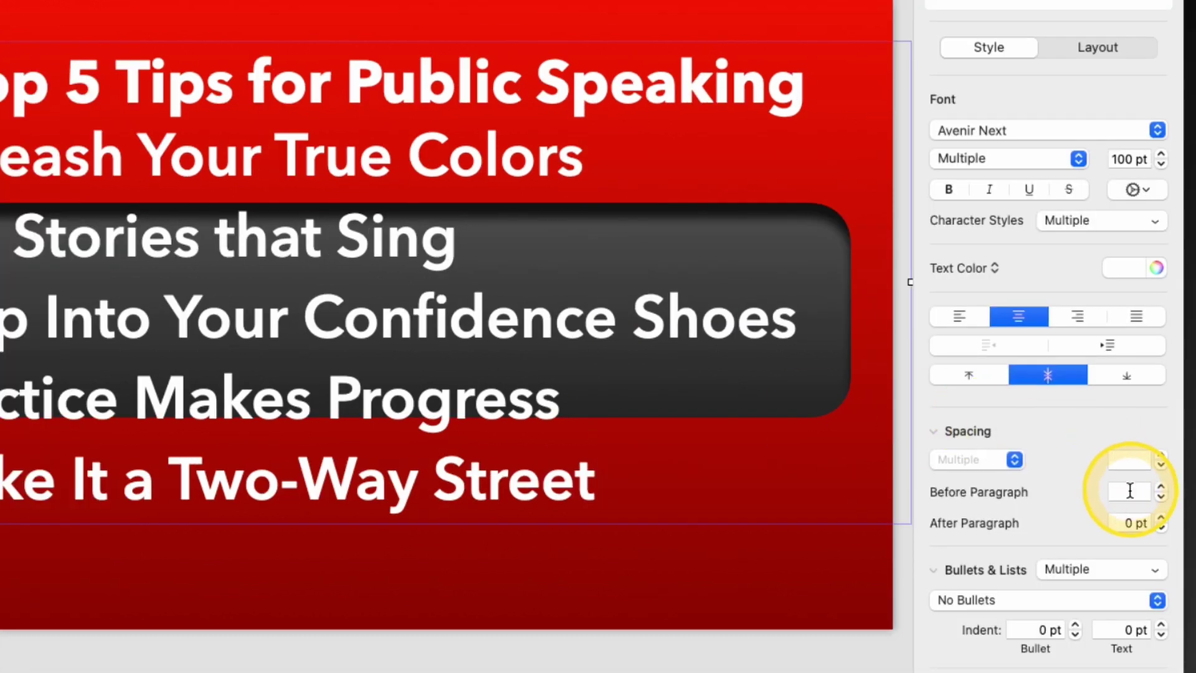
{"action": "left_click_drag", "start_coordinate": [1161, 519], "coordinate": [1161, 520]}
{"action": "left_click_drag", "start_coordinate": [187, 368], "coordinate": [200, 380]}
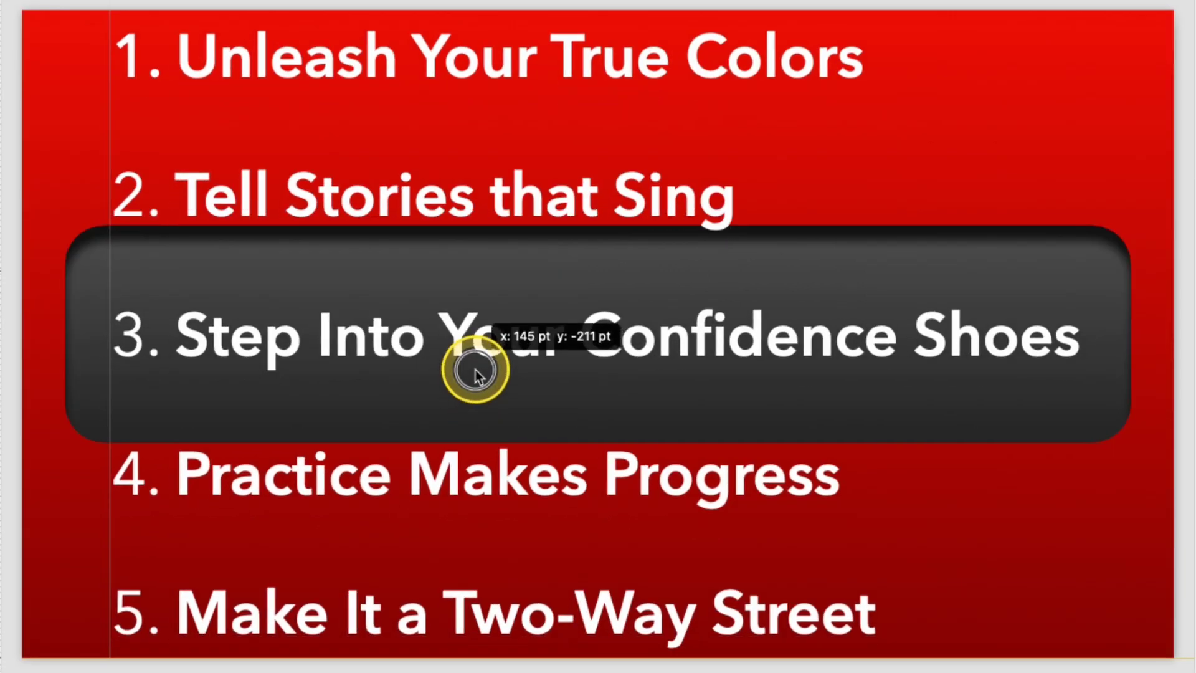
{"action": "left_click_drag", "start_coordinate": [475, 369], "coordinate": [460, 368]}
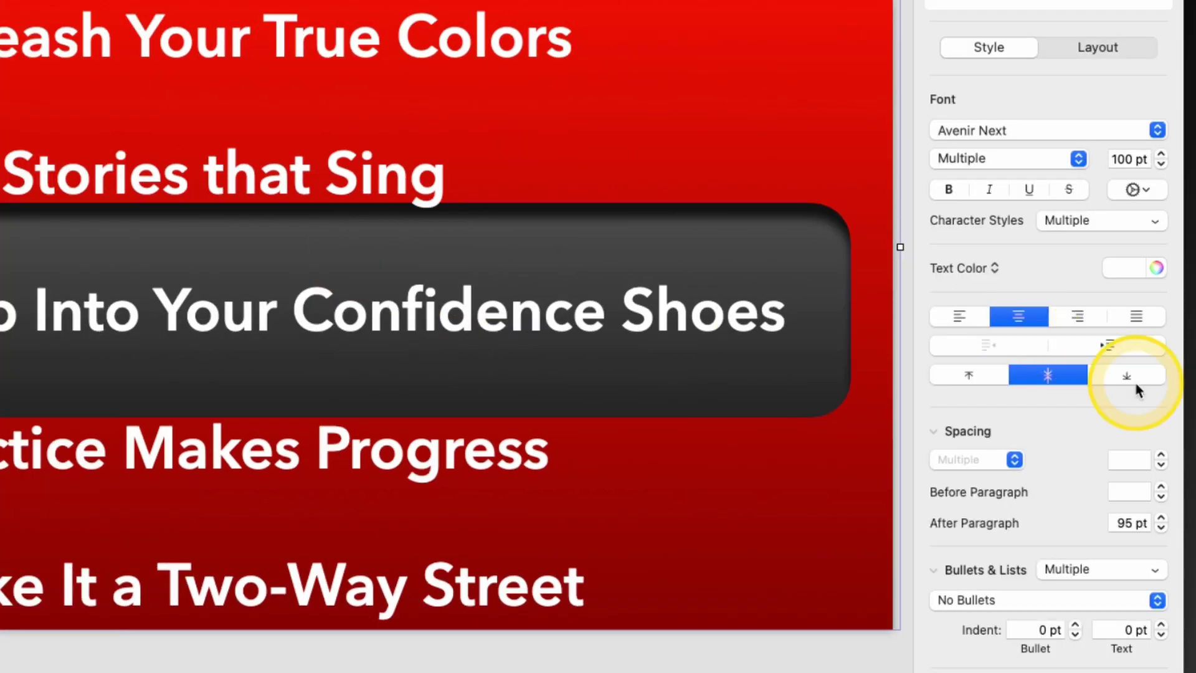
{"action": "left_click", "coordinate": [1162, 519]}
{"action": "left_click_drag", "start_coordinate": [1161, 520], "coordinate": [1162, 521]}
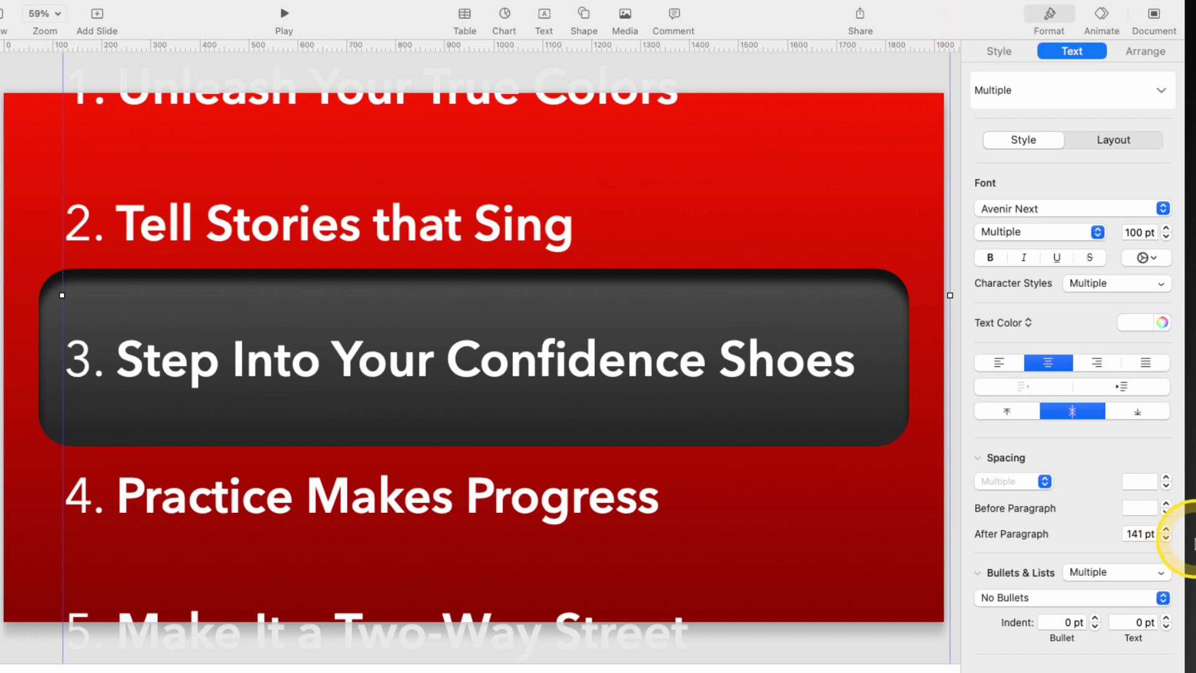
{"action": "double_click", "coordinate": [1132, 533]}
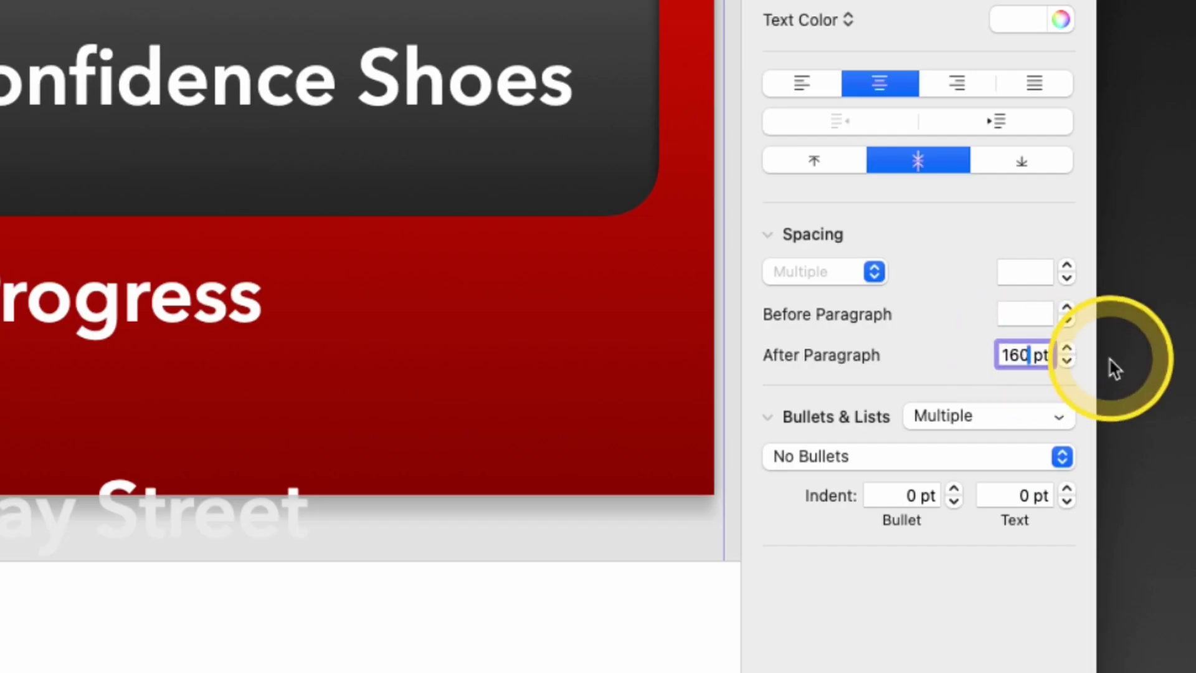
{"action": "key", "text": "Return"}
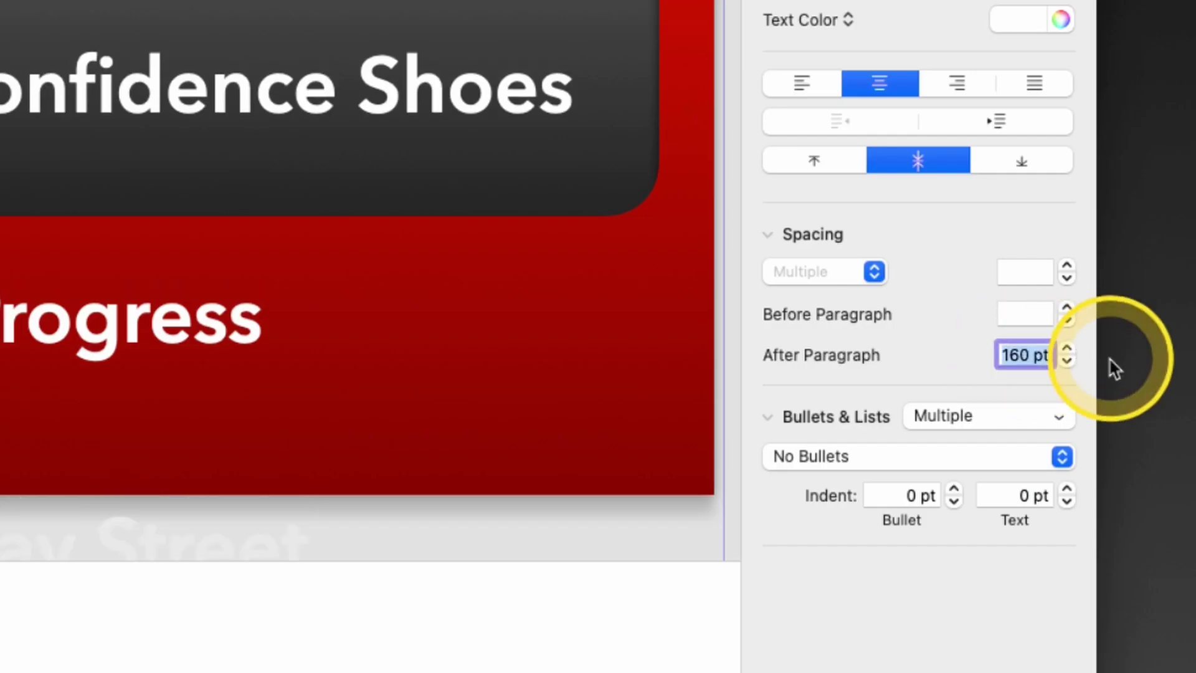
Step: Narrow the text box and move it so the title sits inside the dark viewer
{"action": "left_click_drag", "start_coordinate": [526, 332], "coordinate": [524, 315]}
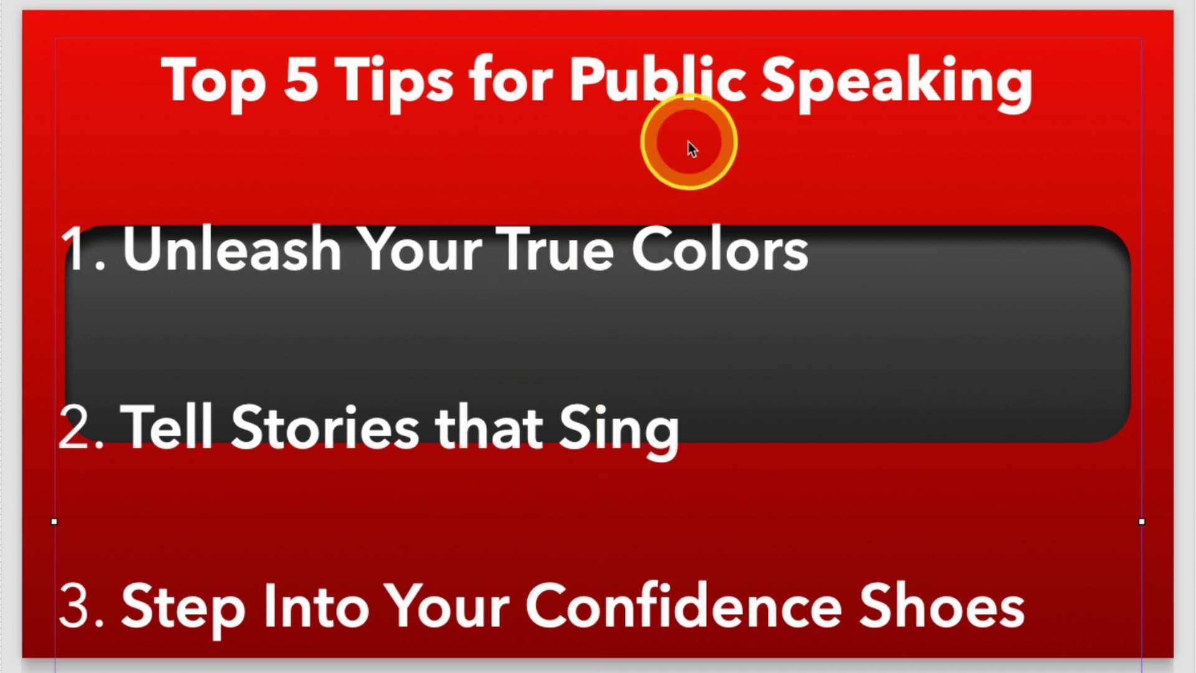
{"action": "left_click_drag", "start_coordinate": [1142, 522], "coordinate": [1038, 518]}
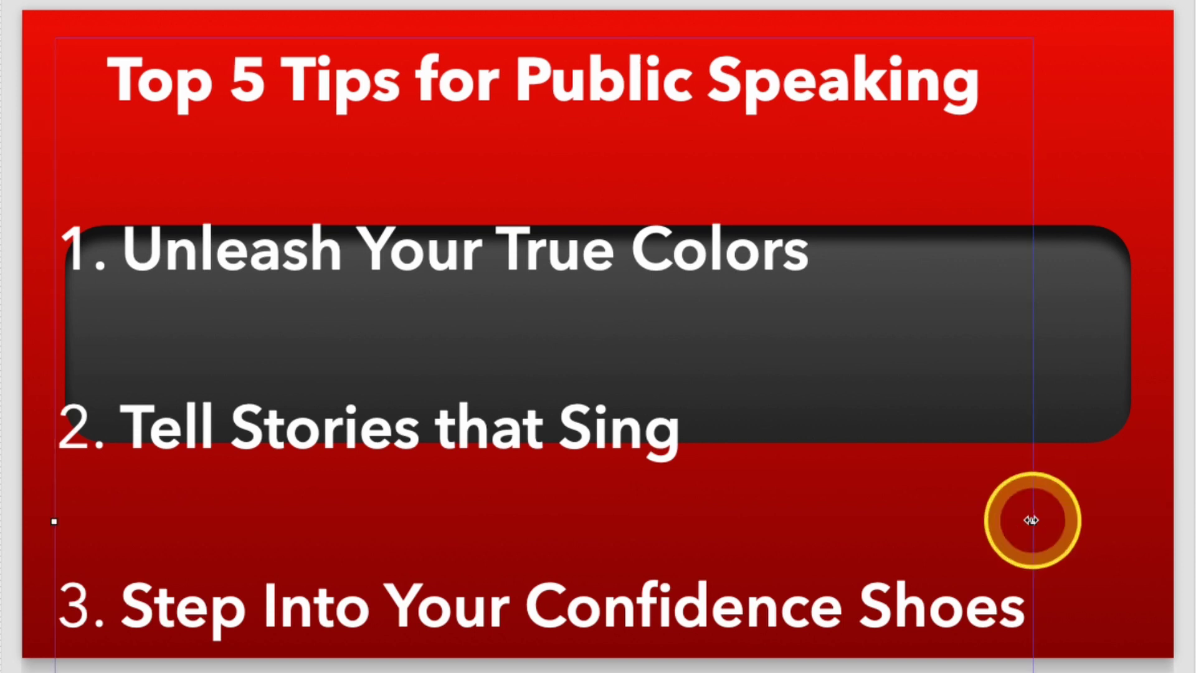
{"action": "left_click_drag", "start_coordinate": [582, 401], "coordinate": [631, 659]}
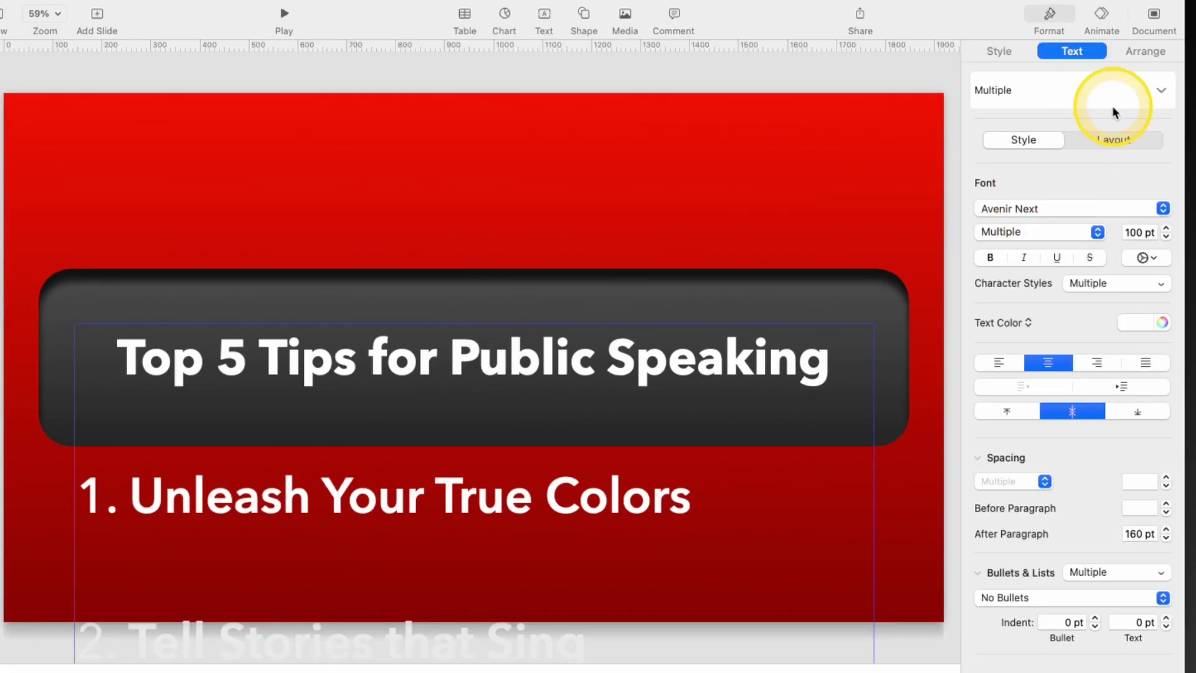
Step: Send the title-and-list box backward, copy it, and go to slide 4
{"action": "left_click", "coordinate": [1148, 53]}
{"action": "left_click", "coordinate": [990, 92]}
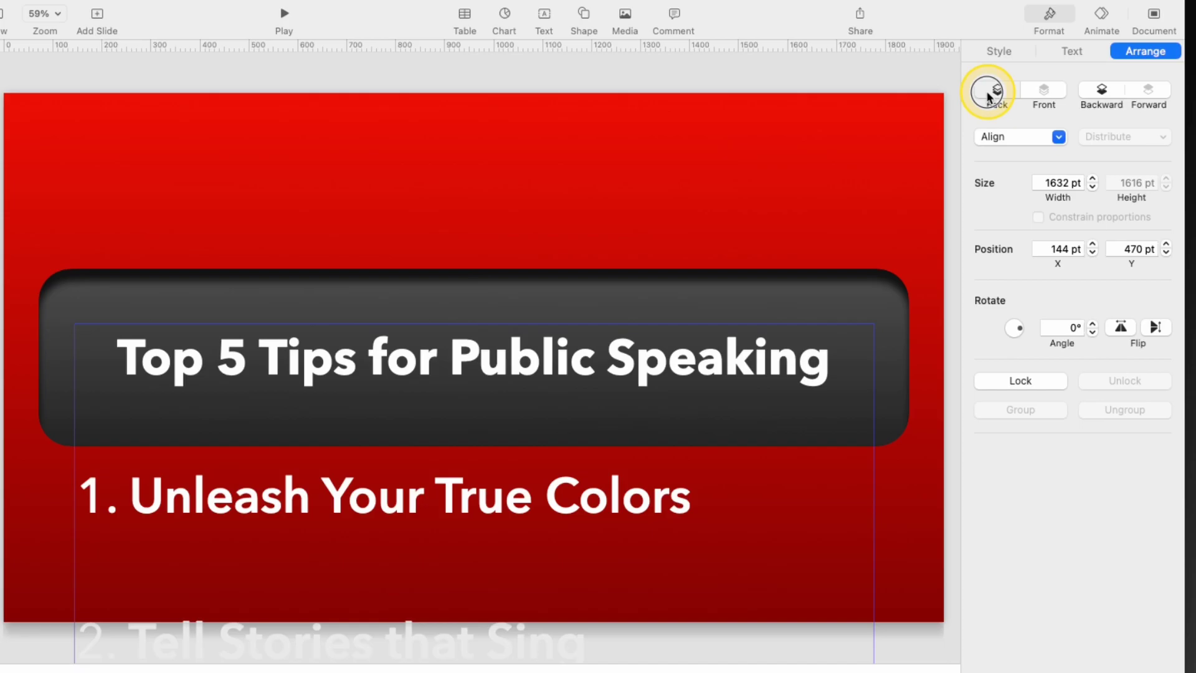
{"action": "right_click", "coordinate": [494, 333]}
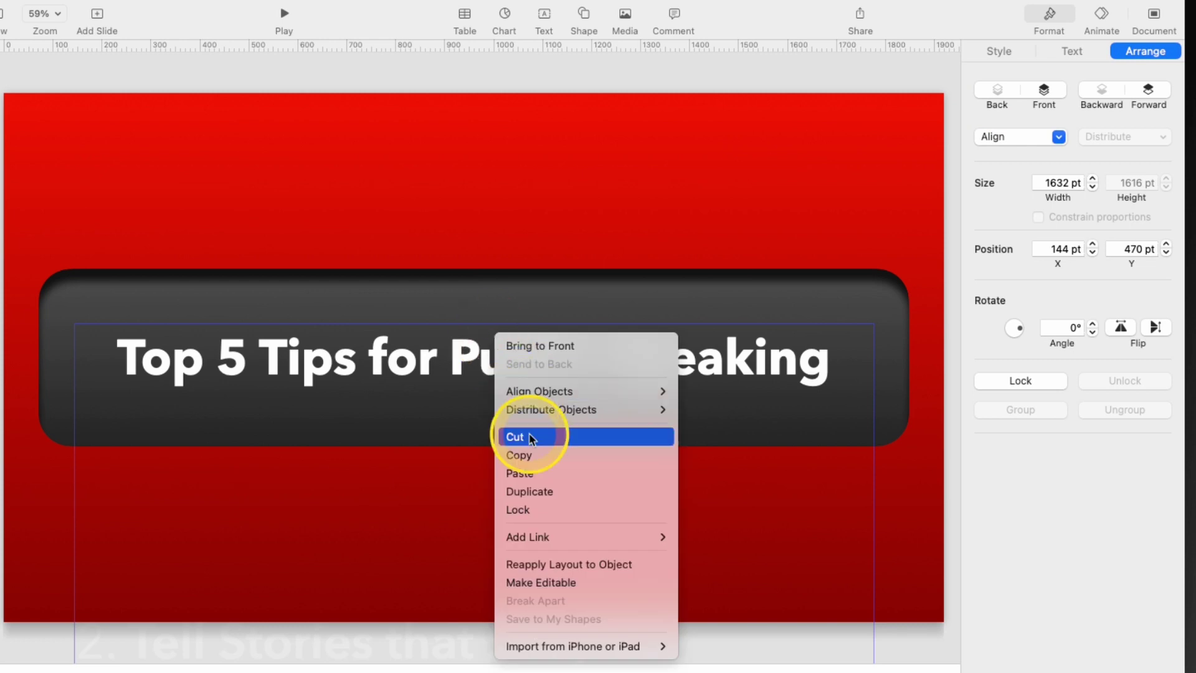
{"action": "left_click", "coordinate": [529, 455]}
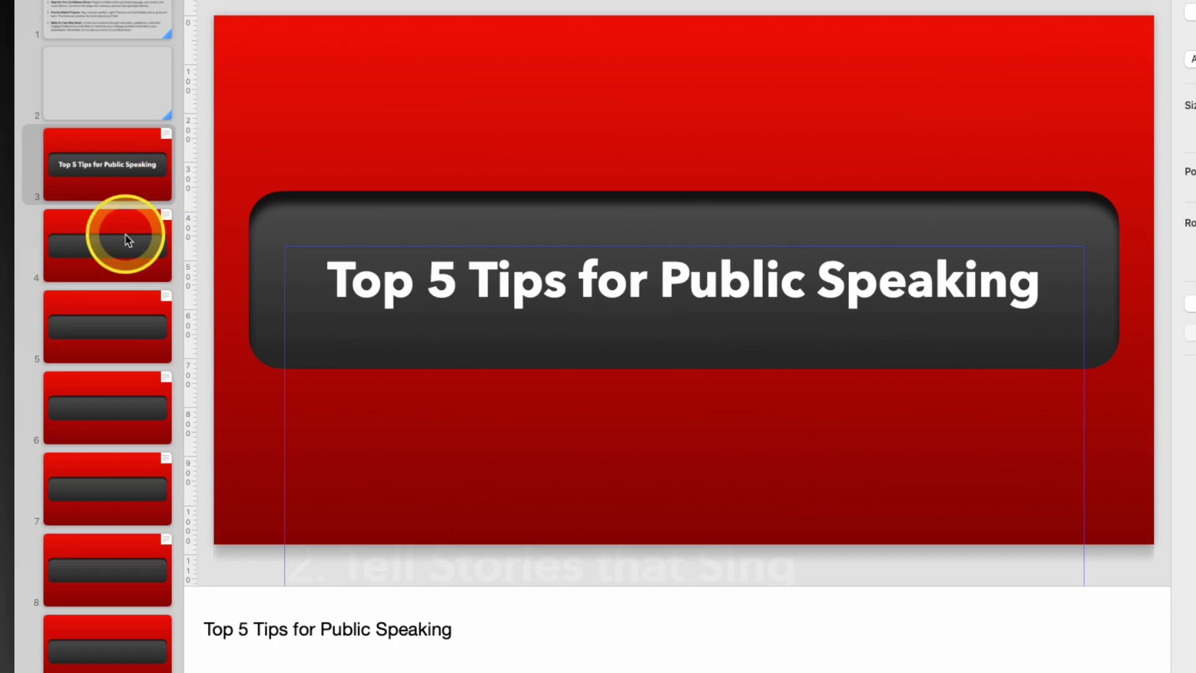
{"action": "left_click", "coordinate": [127, 238]}
{"action": "right_click", "coordinate": [499, 285]}
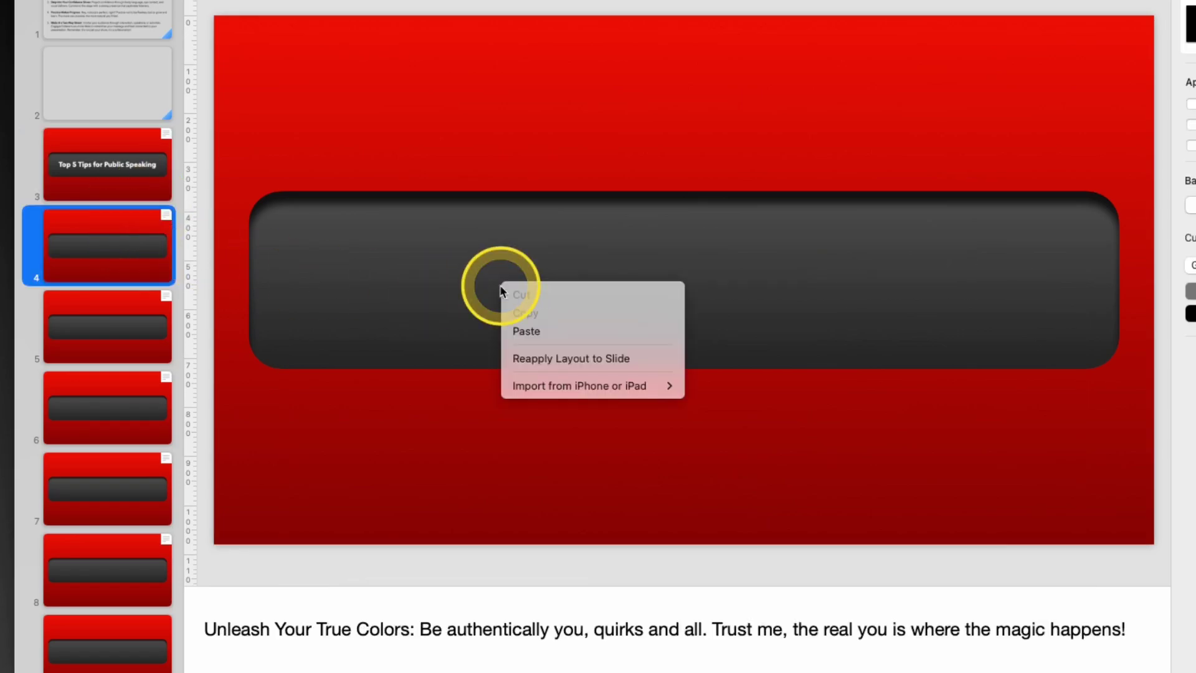
Step: Paste the list onto slide 4 with item 1 in the viewer, sent to the back
{"action": "left_click", "coordinate": [526, 332]}
{"action": "left_click_drag", "start_coordinate": [815, 316], "coordinate": [806, 177]}
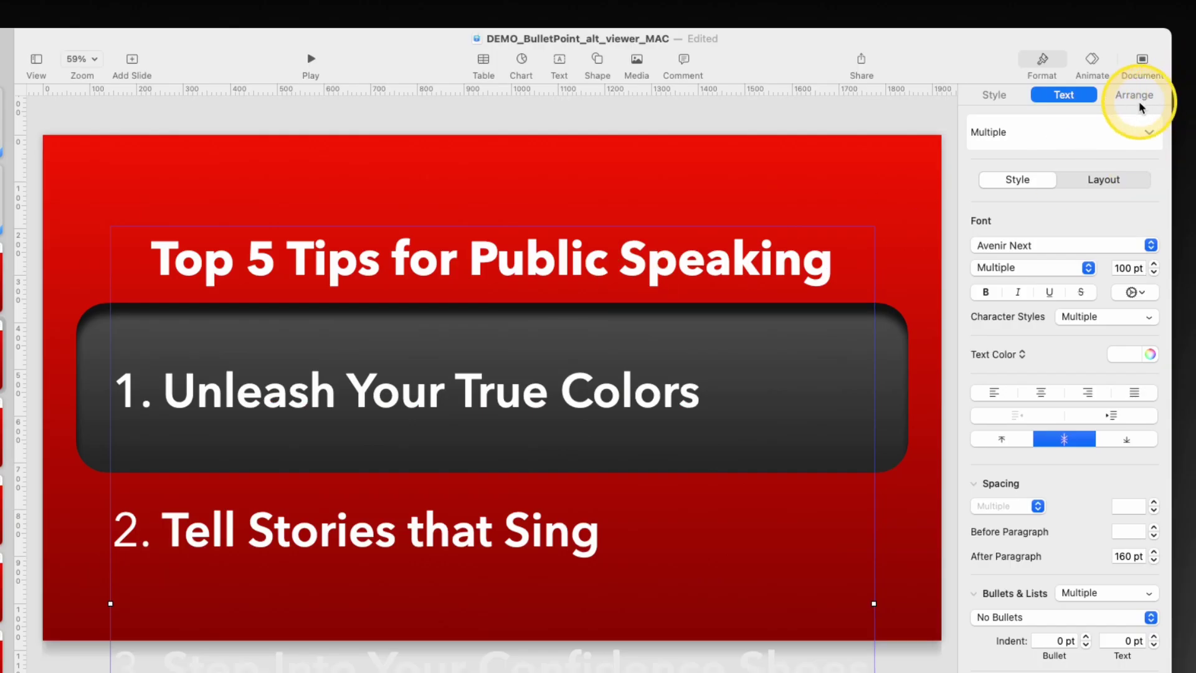
{"action": "left_click", "coordinate": [1135, 96]}
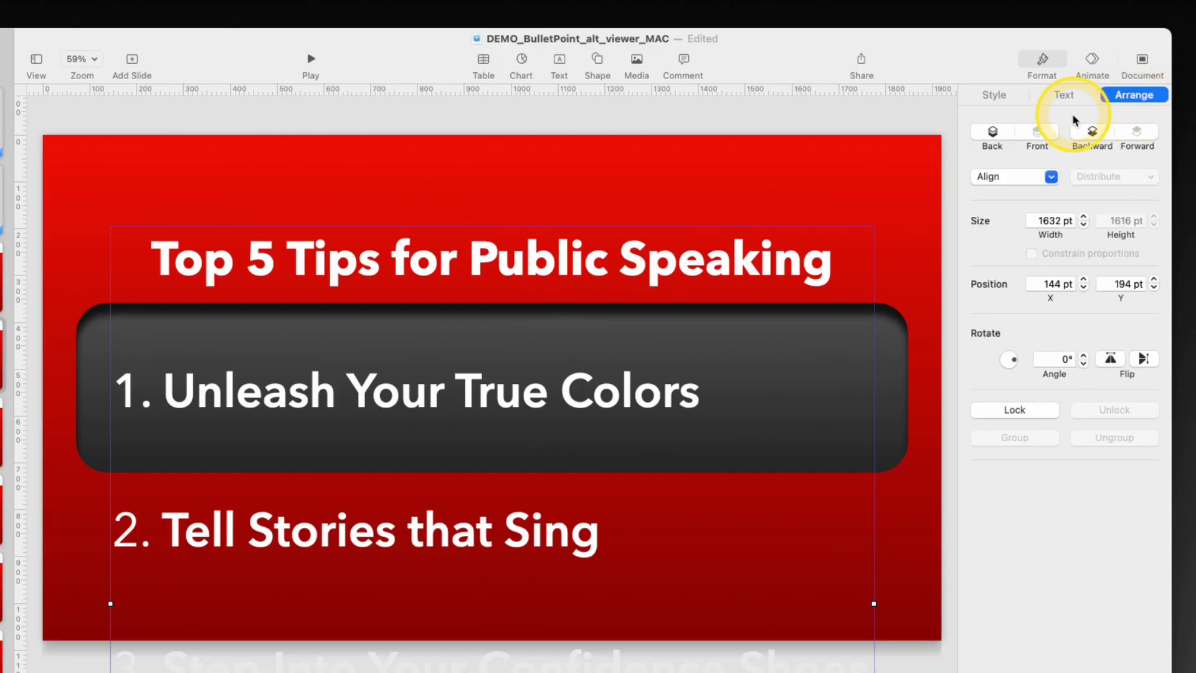
{"action": "left_click", "coordinate": [993, 133]}
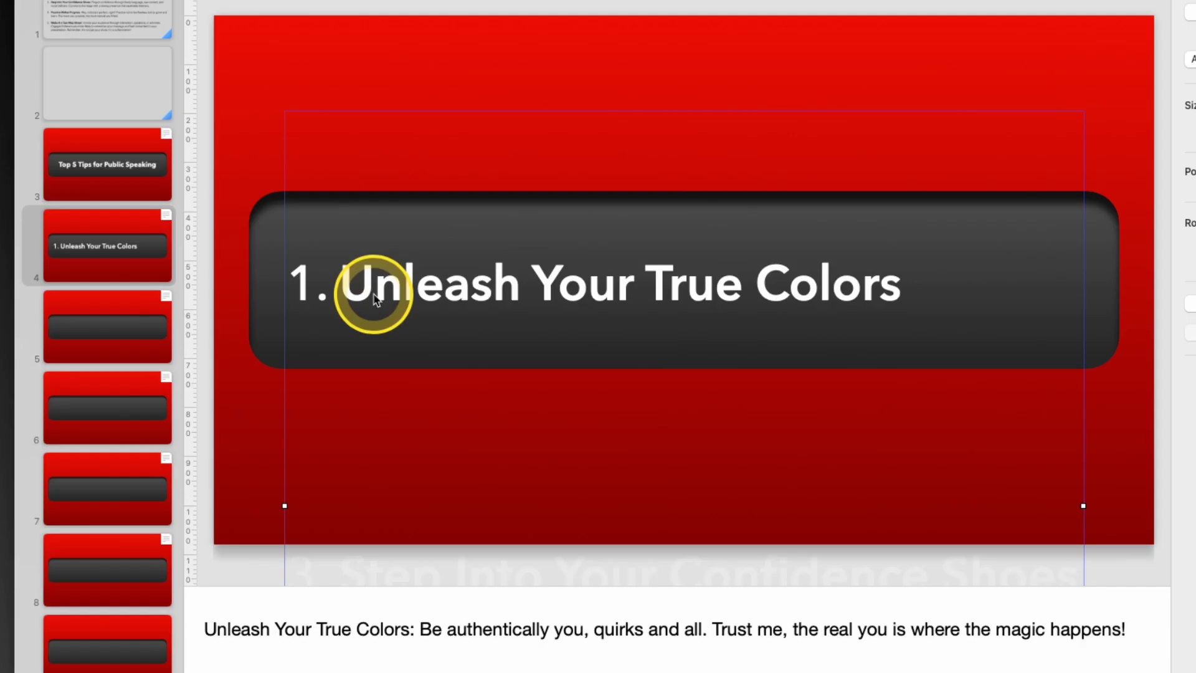
Step: Paste the list onto slide 5 and move it up so item 2 sits in the viewer
{"action": "left_click", "coordinate": [121, 311]}
{"action": "right_click", "coordinate": [396, 294]}
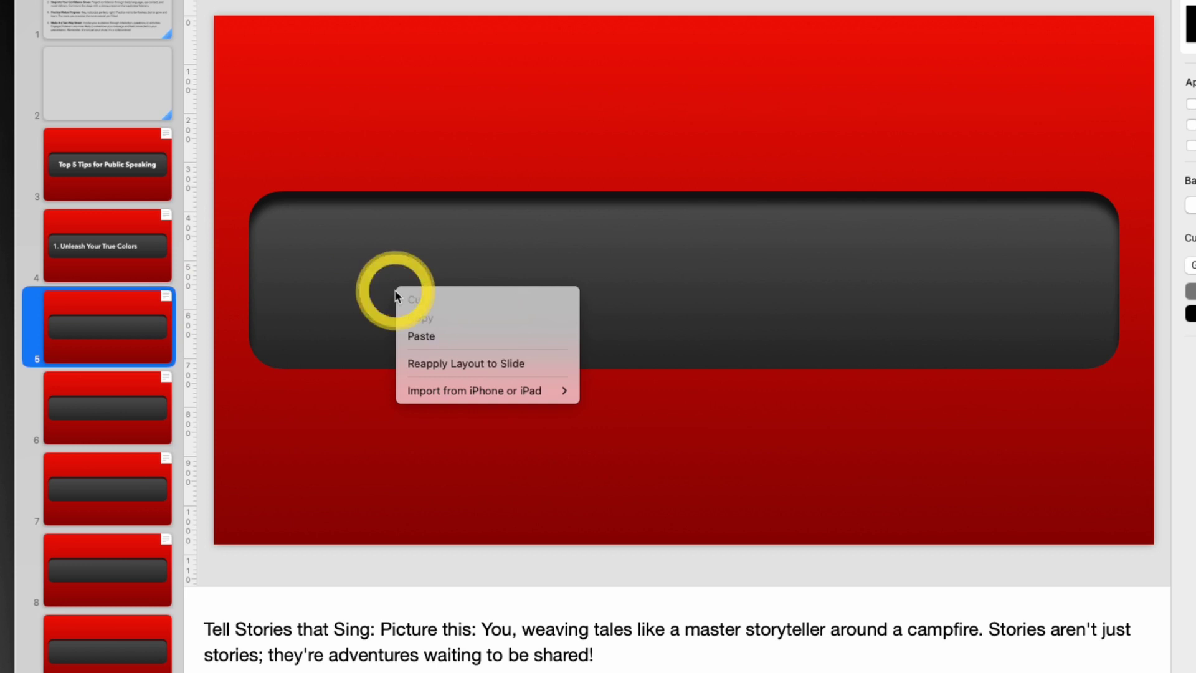
{"action": "left_click", "coordinate": [422, 337]}
{"action": "left_click_drag", "start_coordinate": [641, 355], "coordinate": [641, 171]}
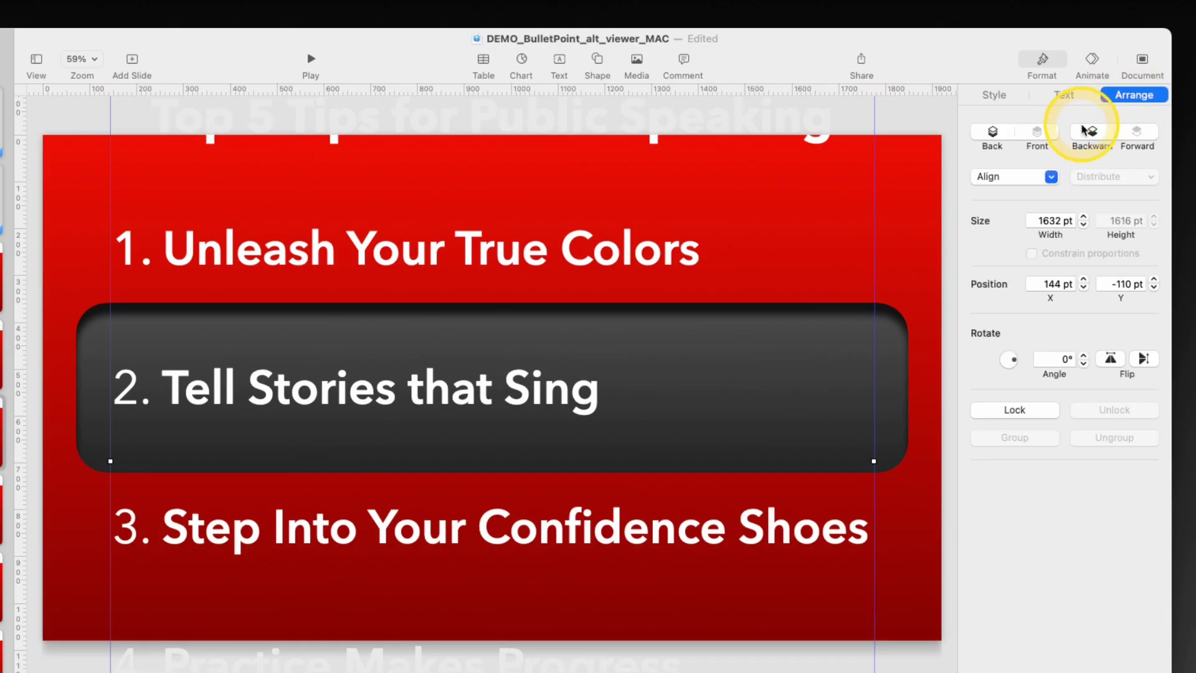